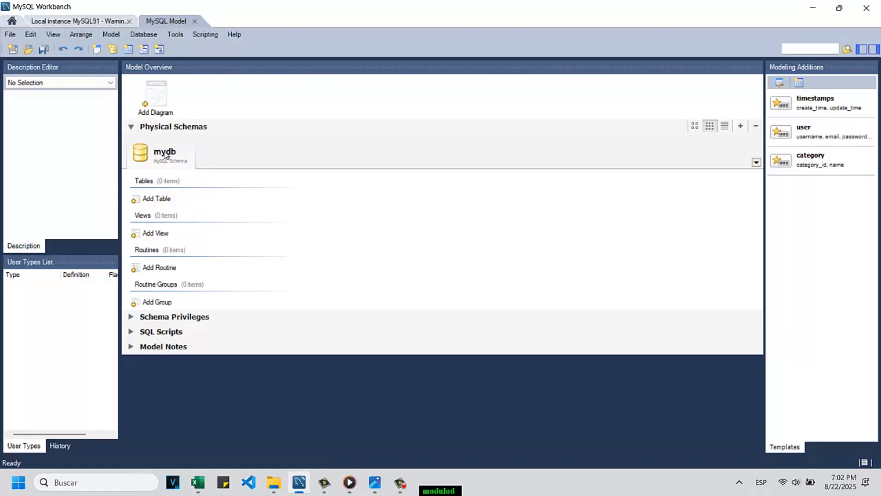
Step: Rename the mydb schema as tienda-fit-sports-inicial and close its editor
{"action": "double_click", "coordinate": [165, 155]}
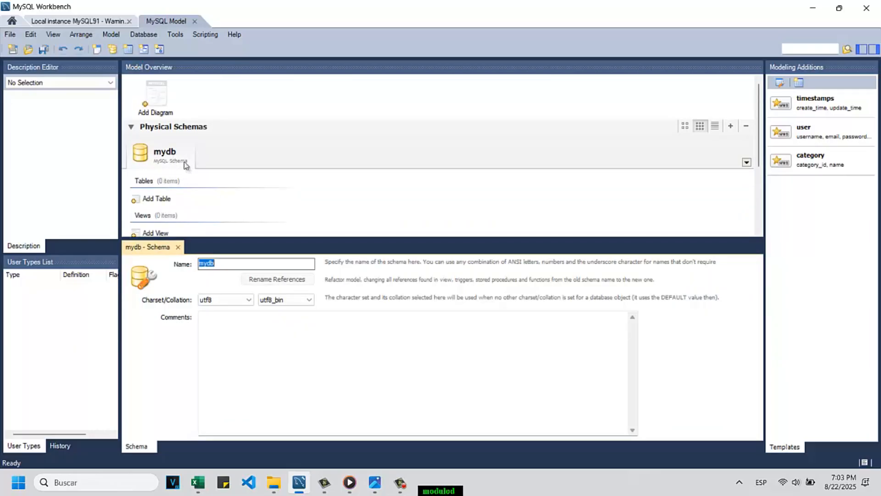
{"action": "type", "text": "tienda"}
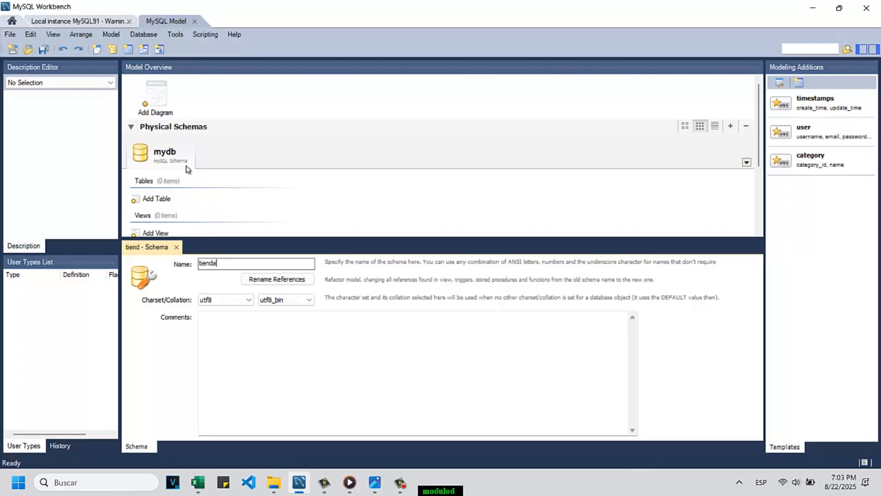
{"action": "type", "text": "-fit"}
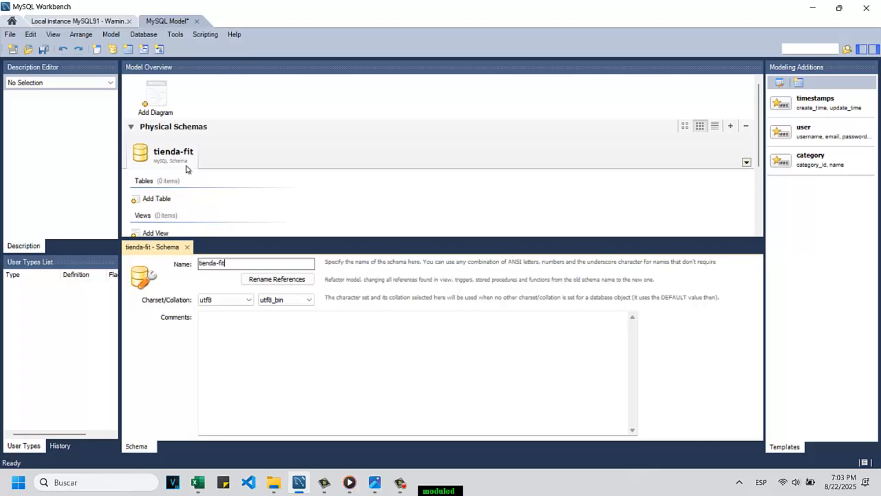
{"action": "type", "text": "-sports-inicial"}
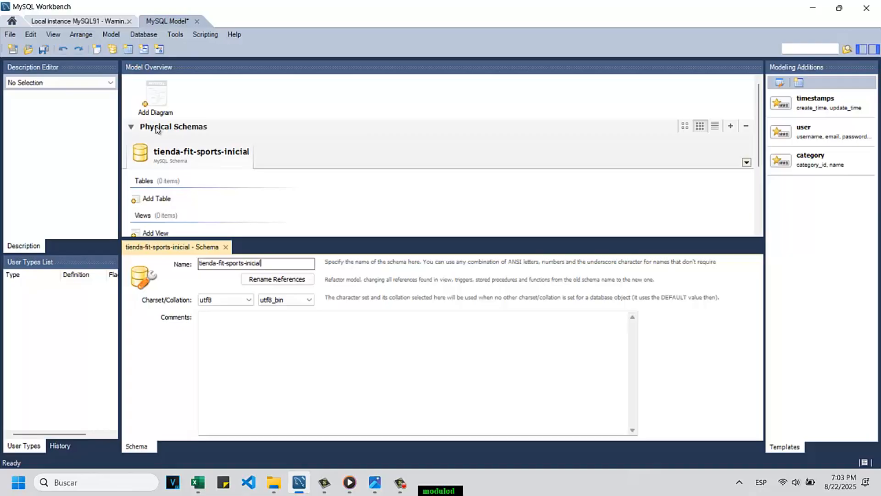
{"action": "left_click", "coordinate": [225, 247]}
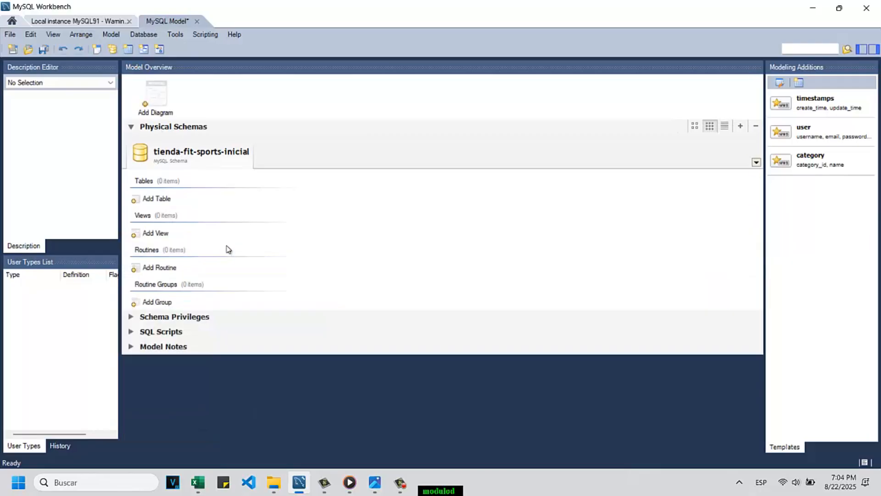
Step: Create a new EER diagram and place a table named clientes on its canvas
{"action": "double_click", "coordinate": [164, 102]}
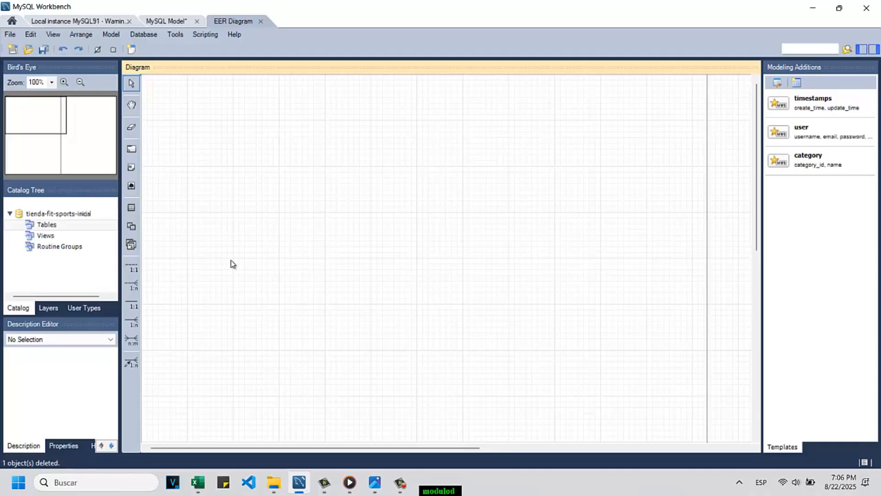
{"action": "left_click", "coordinate": [131, 210]}
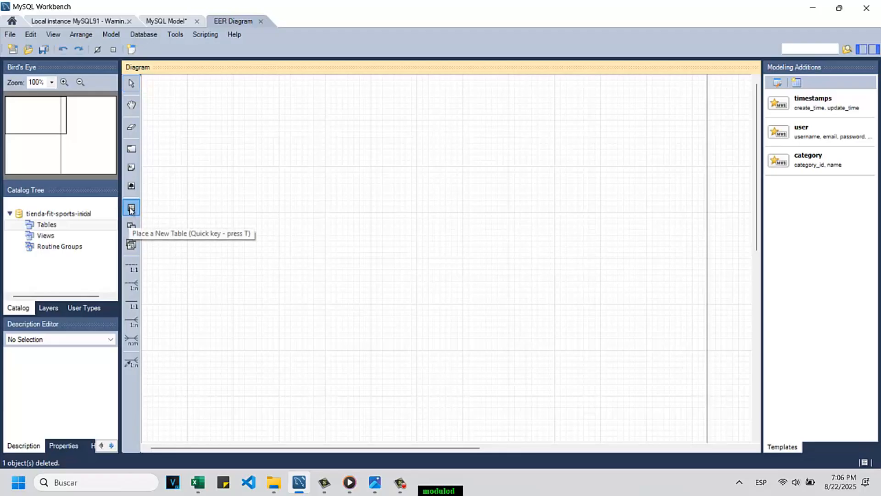
{"action": "left_click", "coordinate": [401, 209]}
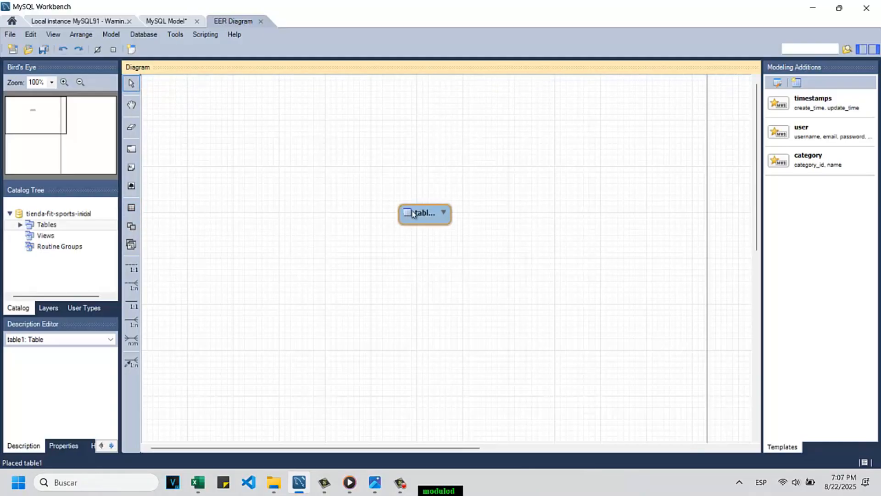
{"action": "left_click", "coordinate": [425, 219]}
{"action": "double_click", "coordinate": [434, 217]}
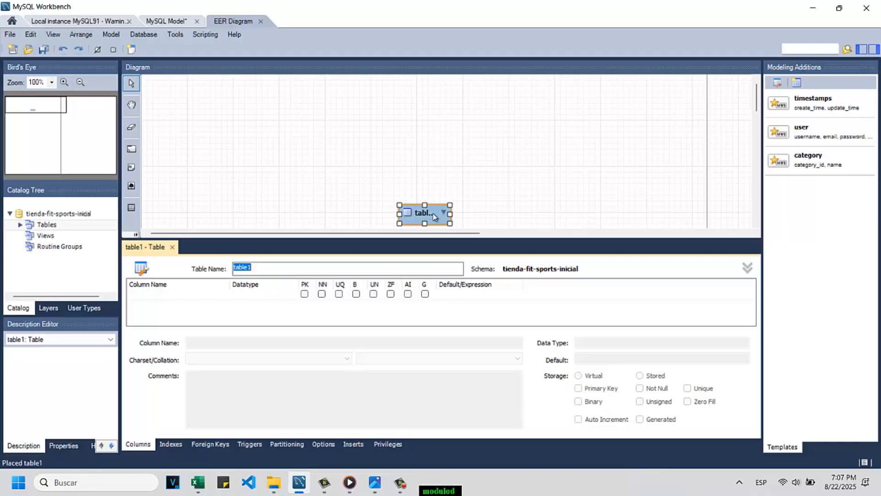
{"action": "type", "text": "clientes"}
Step: Add an INT column id_cliente to the clientes table as its primary key, not null and auto-incrementing
{"action": "left_click", "coordinate": [153, 300]}
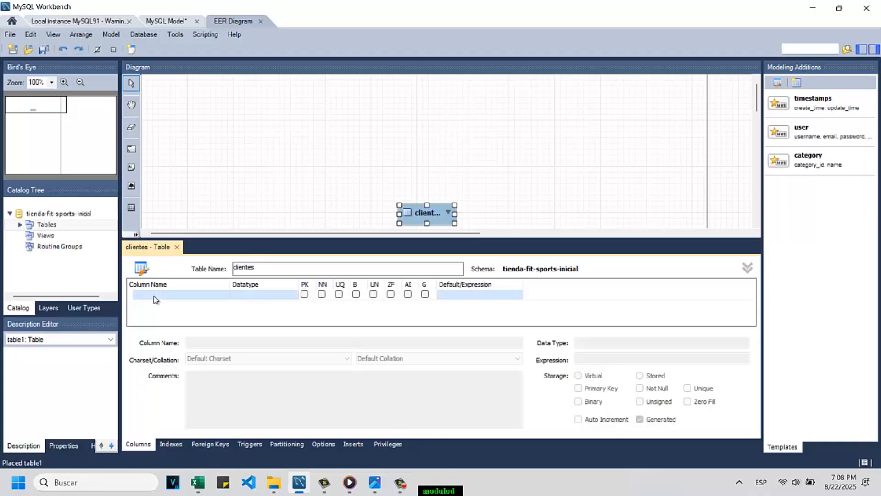
{"action": "left_click", "coordinate": [154, 296]}
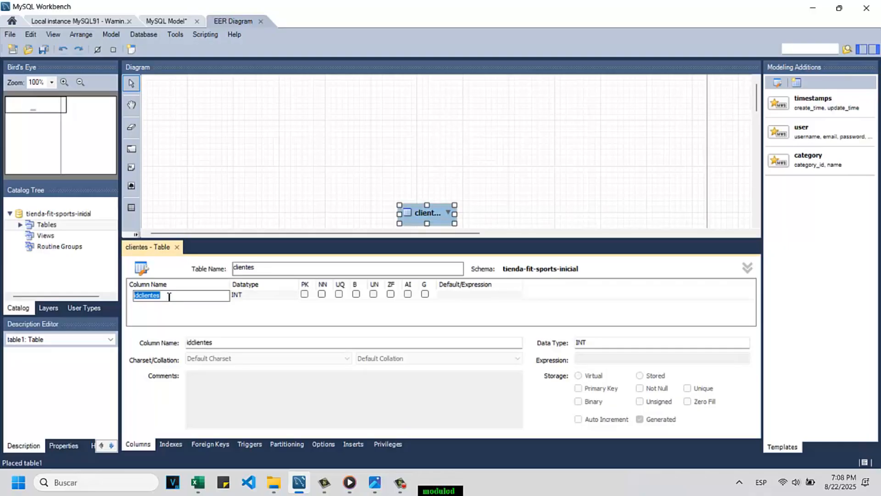
{"action": "type", "text": "id_cliente"}
{"action": "left_click", "coordinate": [305, 296]}
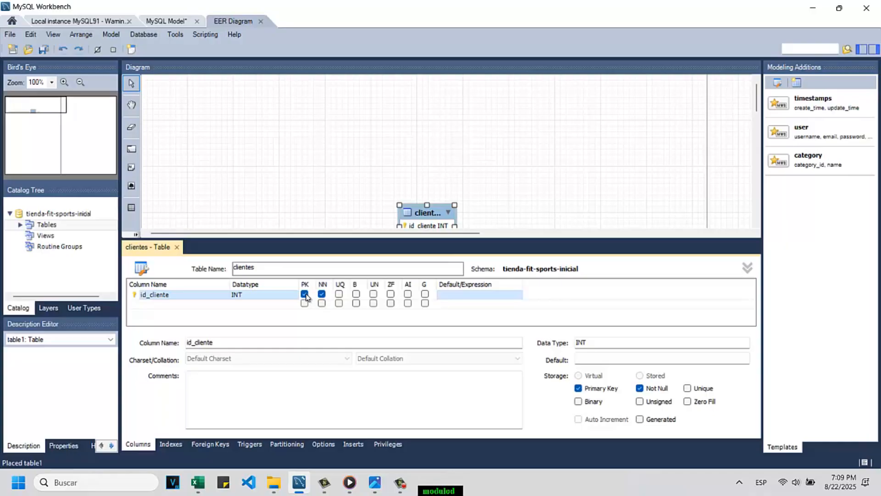
{"action": "left_click", "coordinate": [410, 296]}
Step: Add a not-null VARCHAR(45) column named nombre to the clientes table
{"action": "left_click", "coordinate": [173, 305]}
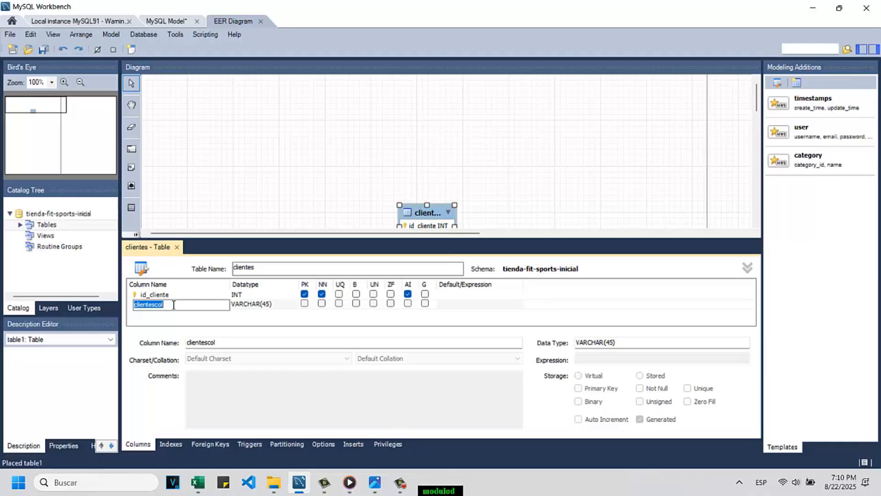
{"action": "type", "text": "nombre"}
{"action": "left_click", "coordinate": [322, 303]}
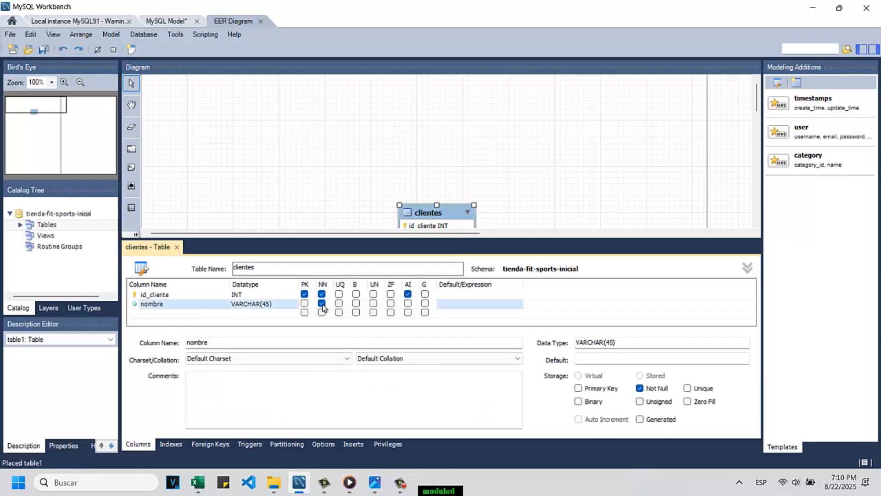
Step: Add a column named edad to the clientes table with datatype INT and not null
{"action": "left_click", "coordinate": [157, 314]}
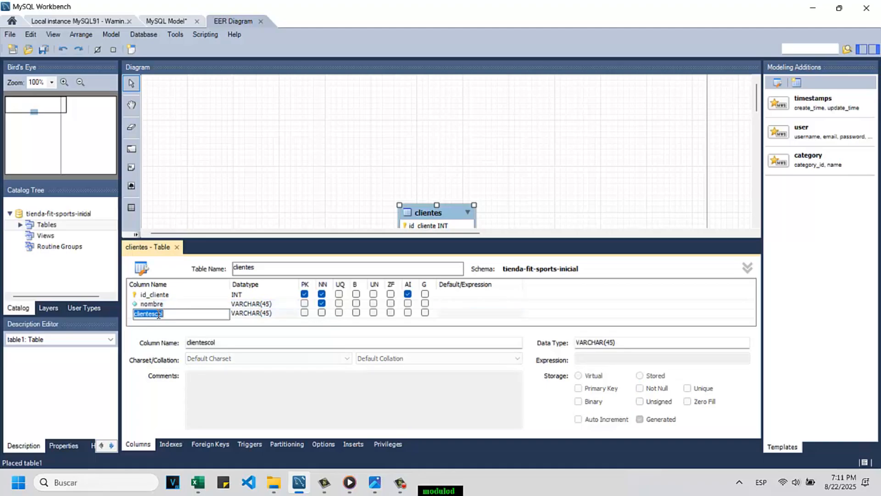
{"action": "type", "text": "edad"}
{"action": "left_click", "coordinate": [285, 316]}
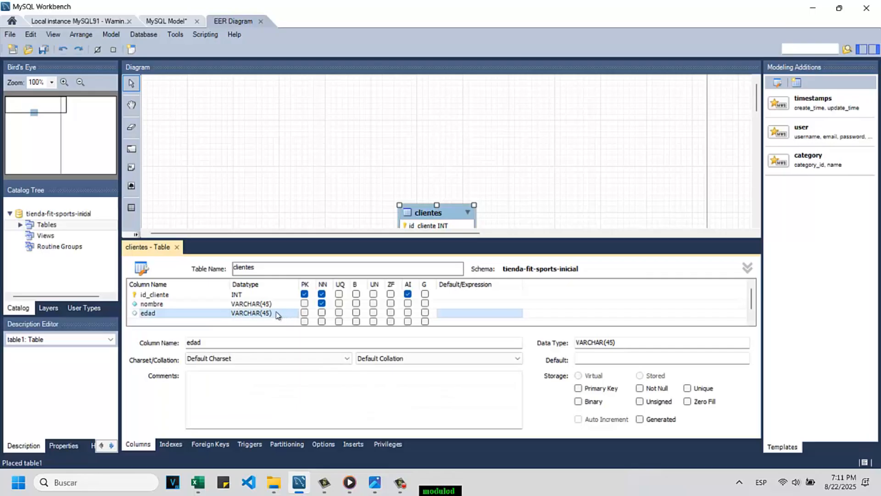
{"action": "left_click", "coordinate": [273, 314]}
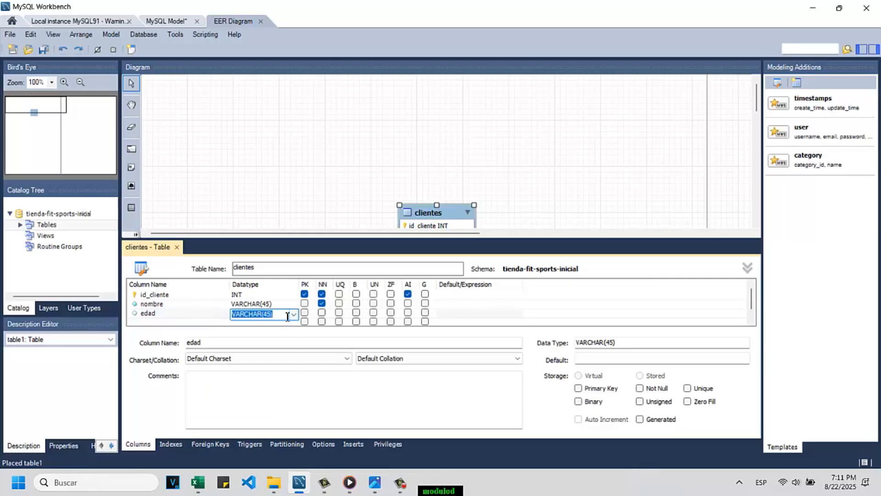
{"action": "type", "text": "INT"}
{"action": "left_click", "coordinate": [322, 313]}
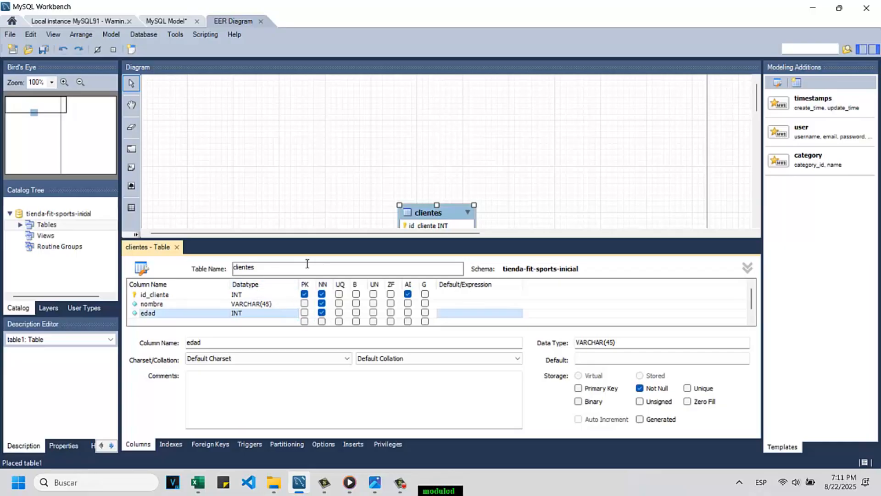
Step: Add a not-null VARCHAR(45) column named telefono to the clientes table and close the table editor
{"action": "left_click", "coordinate": [151, 322]}
{"action": "type", "text": "telefono"}
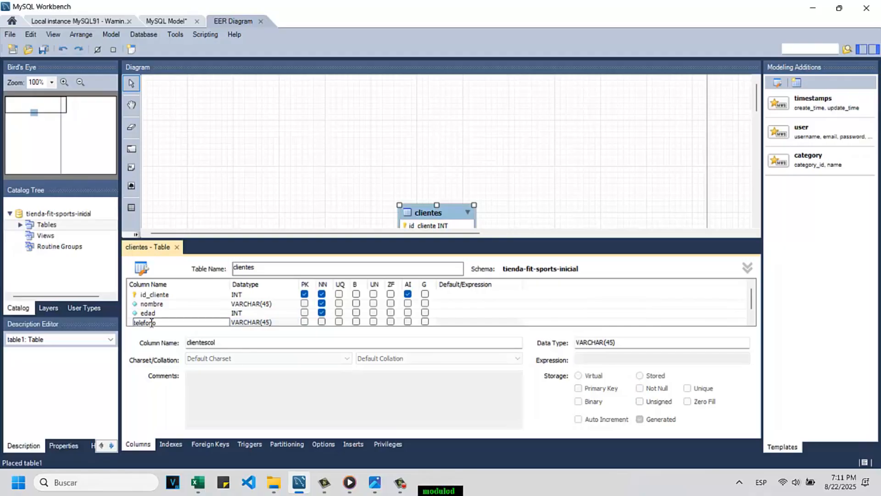
{"action": "key", "text": "Return"}
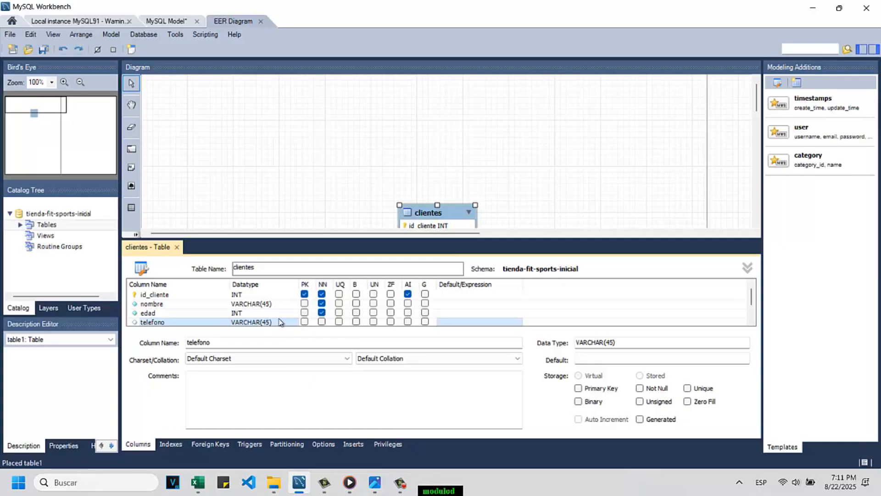
{"action": "left_click", "coordinate": [322, 322]}
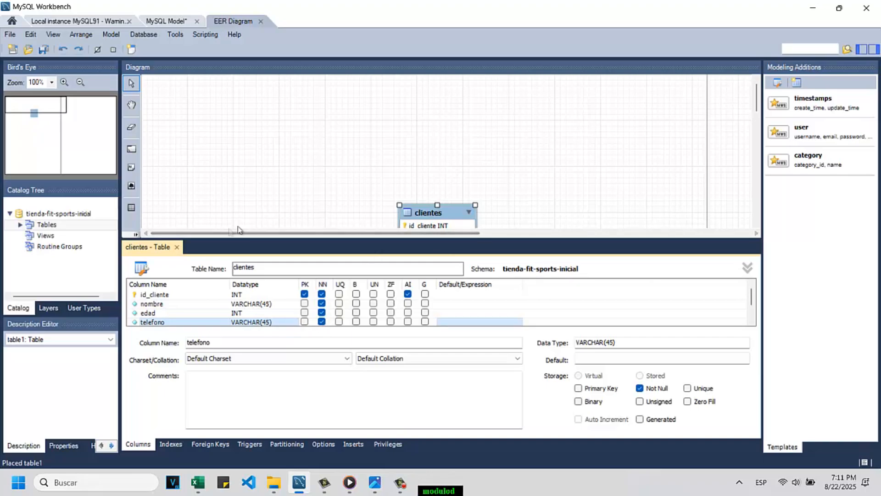
{"action": "left_click", "coordinate": [177, 248]}
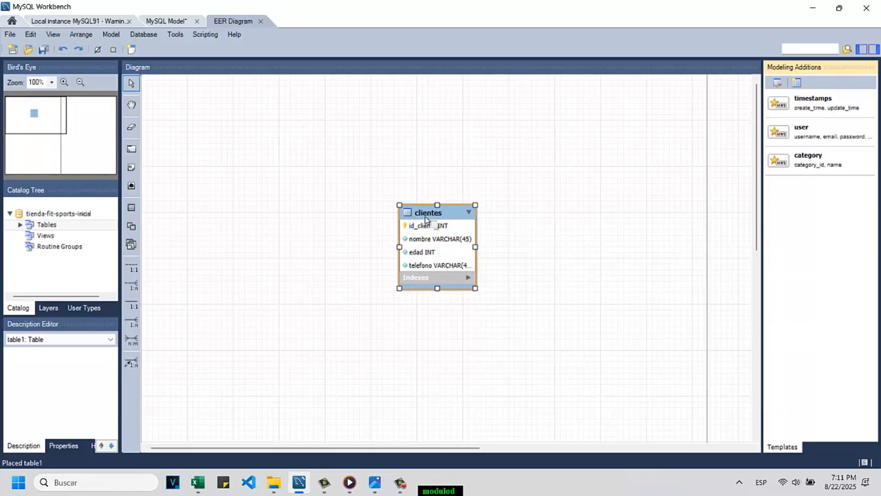
Step: Move the clientes table up in the diagram and enlarge it so every column's full datatype fits
{"action": "left_click_drag", "start_coordinate": [425, 216], "coordinate": [468, 134]}
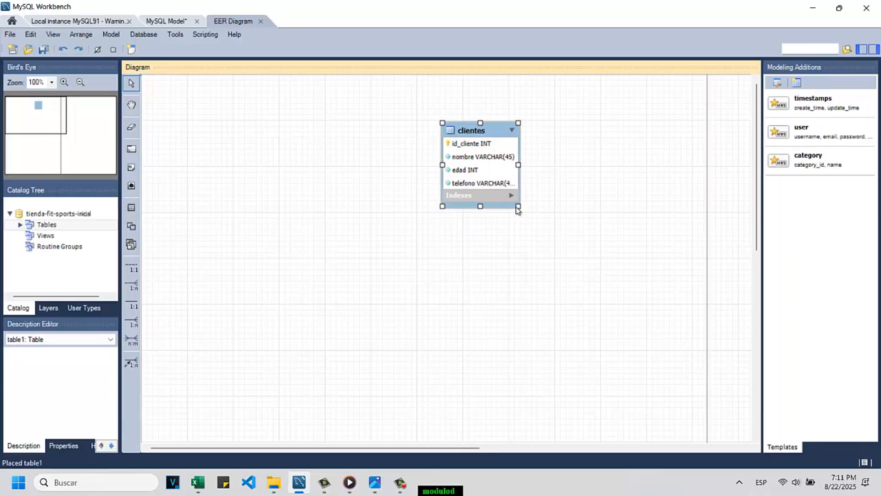
{"action": "left_click_drag", "start_coordinate": [519, 206], "coordinate": [539, 232]}
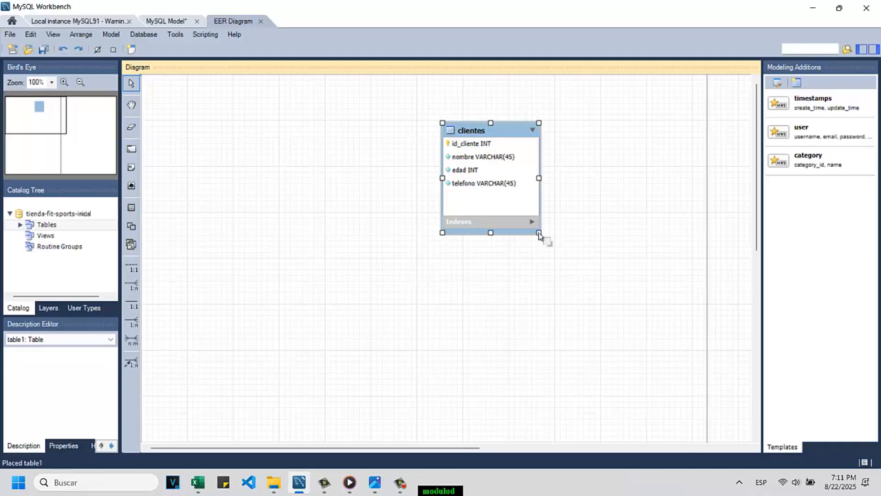
{"action": "left_click", "coordinate": [389, 279]}
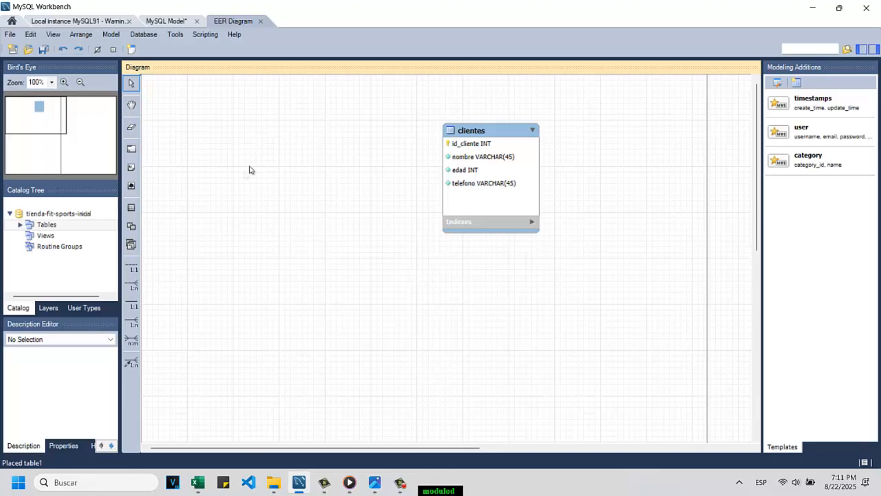
Step: Place a second table beside clientes in the diagram and name it productos
{"action": "left_click", "coordinate": [132, 208]}
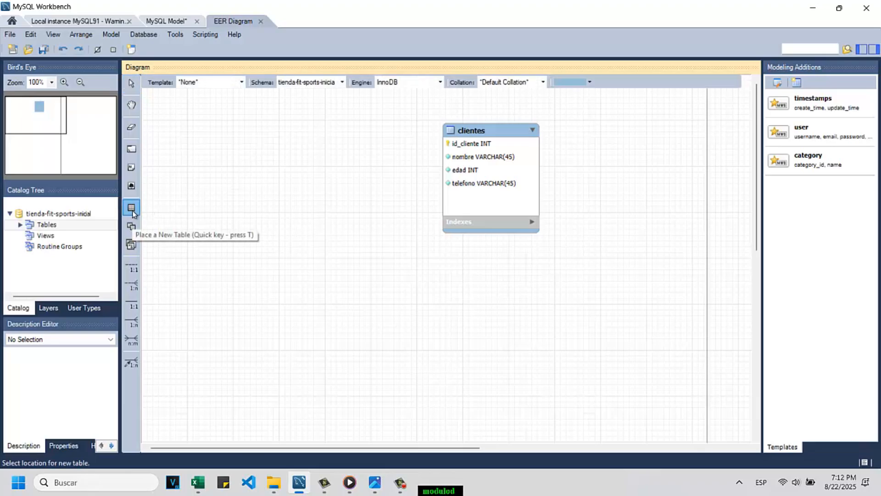
{"action": "left_click", "coordinate": [338, 215]}
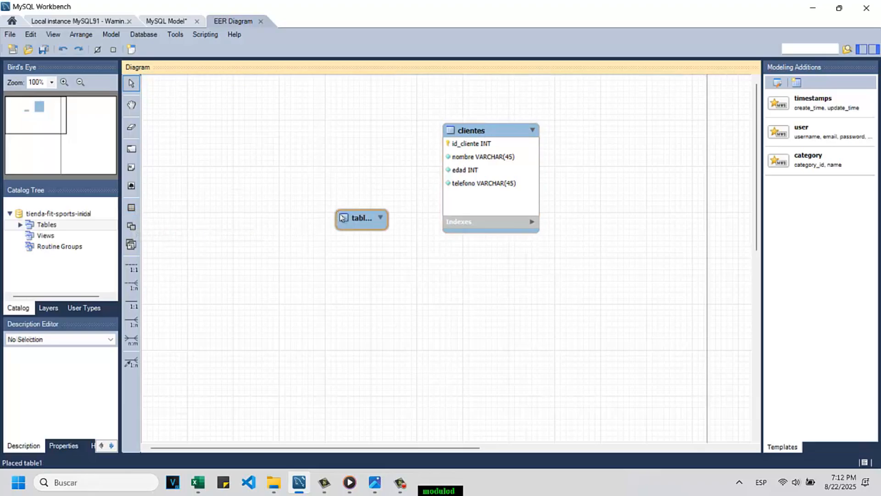
{"action": "double_click", "coordinate": [359, 220]}
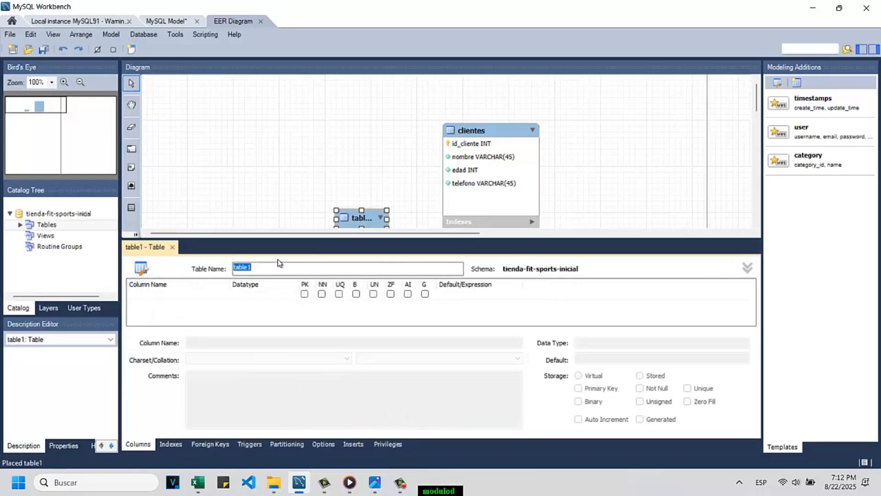
{"action": "type", "text": "productos"}
Step: Add an INT column id_producto to the productos table as its primary key, not null and auto-incrementing
{"action": "double_click", "coordinate": [187, 296]}
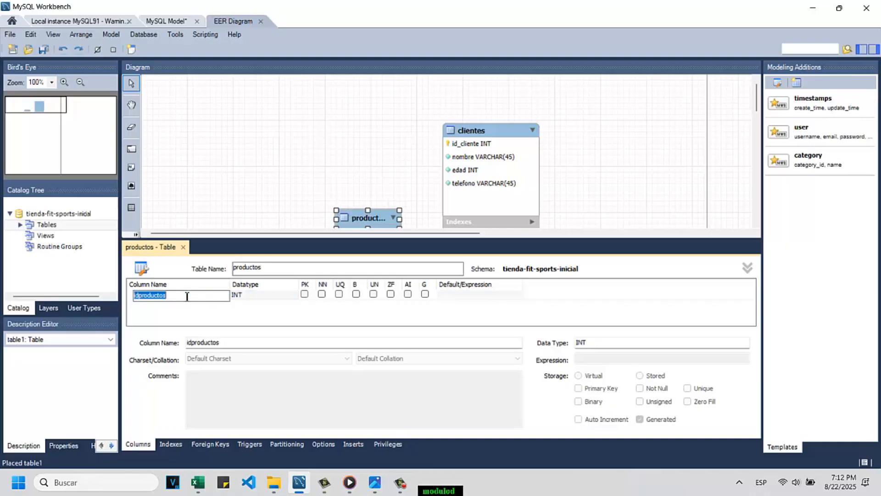
{"action": "type", "text": "id_producto"}
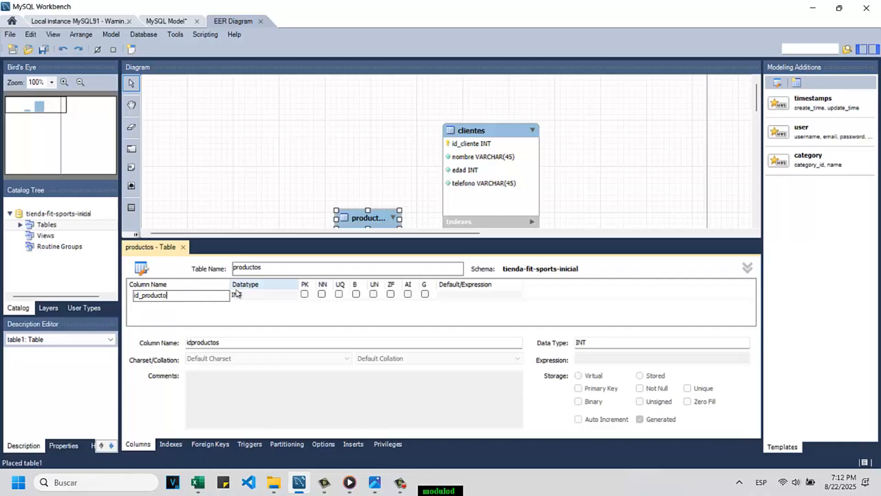
{"action": "left_click", "coordinate": [304, 294]}
{"action": "left_click", "coordinate": [304, 294]}
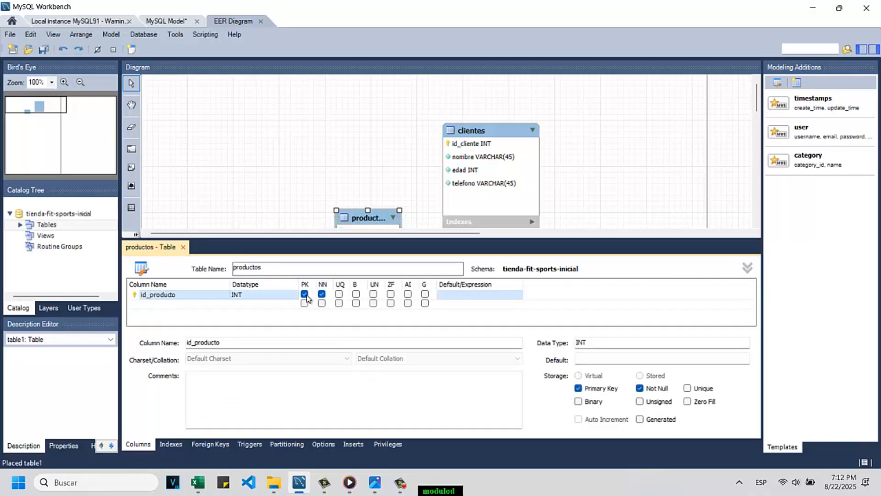
{"action": "left_click", "coordinate": [407, 294]}
Step: Add a not-null VARCHAR(45) column named nombre to the productos table
{"action": "double_click", "coordinate": [172, 304]}
{"action": "type", "text": "nombre"}
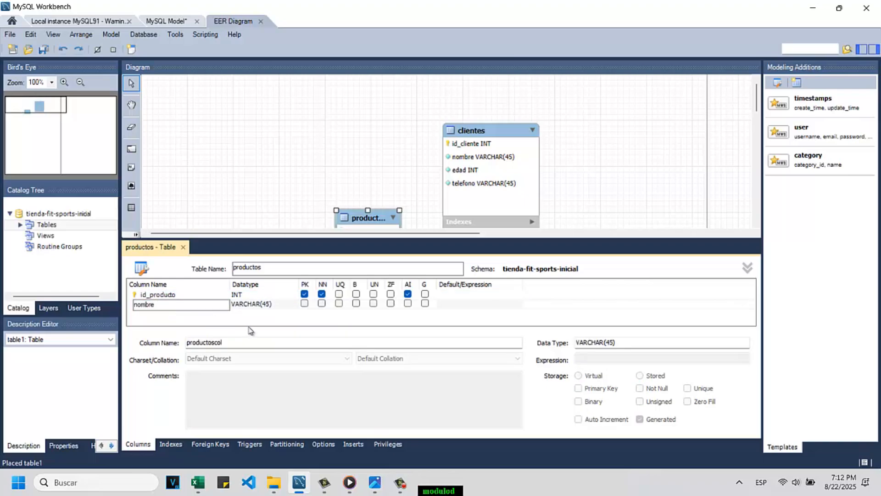
{"action": "left_click", "coordinate": [322, 303]}
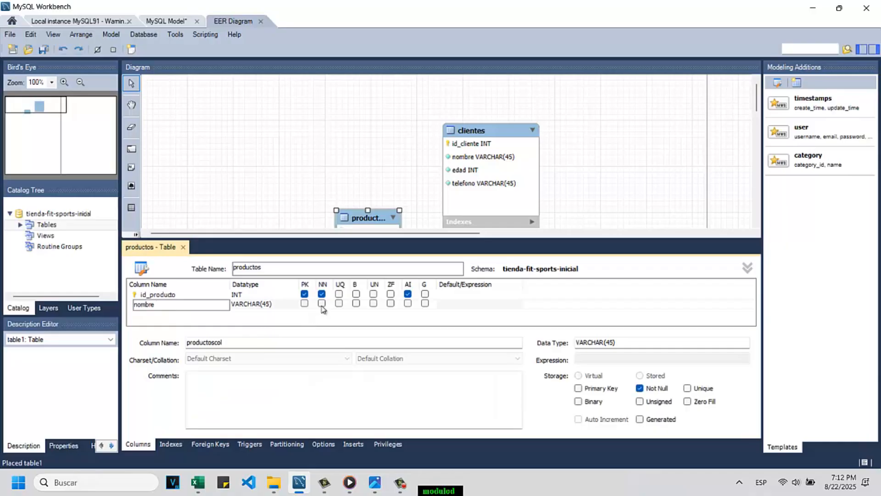
Step: Add a not-null TEXT column named descripcion to the productos table
{"action": "double_click", "coordinate": [164, 312]}
{"action": "type", "text": "descripcion"}
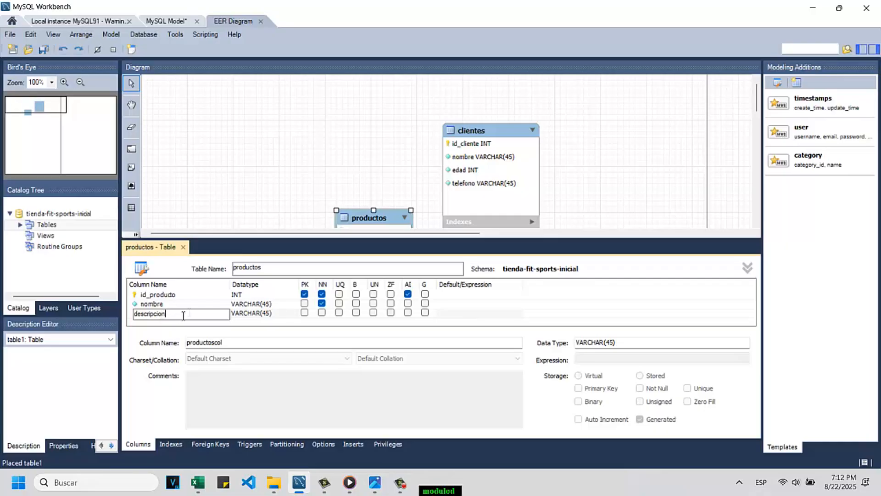
{"action": "left_click", "coordinate": [284, 317]}
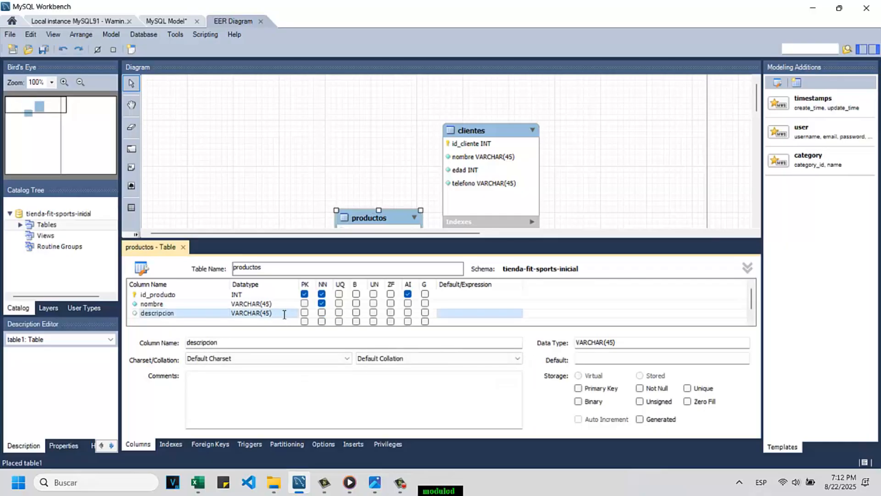
{"action": "left_click", "coordinate": [281, 314]}
{"action": "type", "text": "TEXT"}
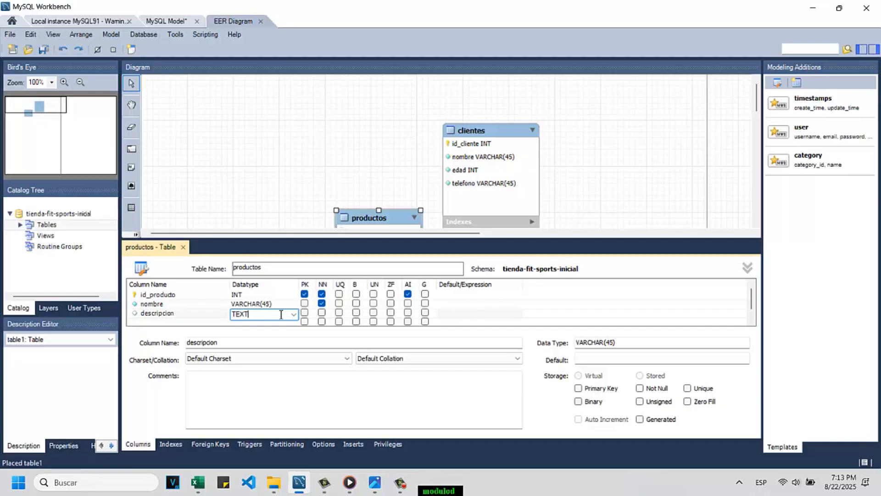
{"action": "left_click", "coordinate": [322, 313]}
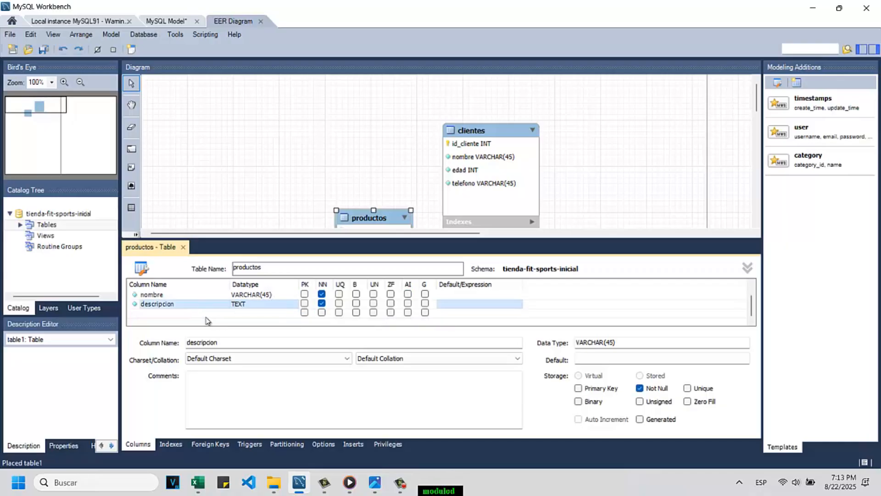
Step: Add a not-null VARCHAR(30) column named color to the productos table
{"action": "double_click", "coordinate": [152, 315]}
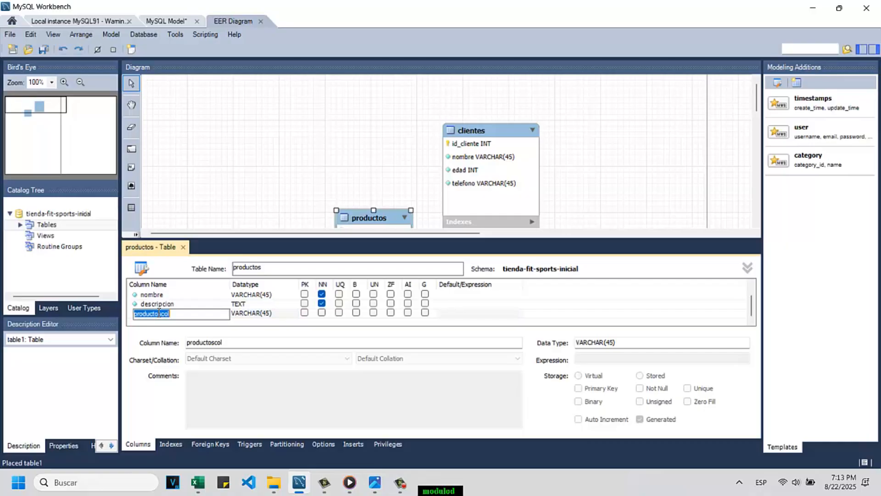
{"action": "type", "text": "color"}
{"action": "left_click", "coordinate": [273, 315]}
{"action": "left_click", "coordinate": [271, 315]}
{"action": "type", "text": "30"}
{"action": "left_click", "coordinate": [322, 313]}
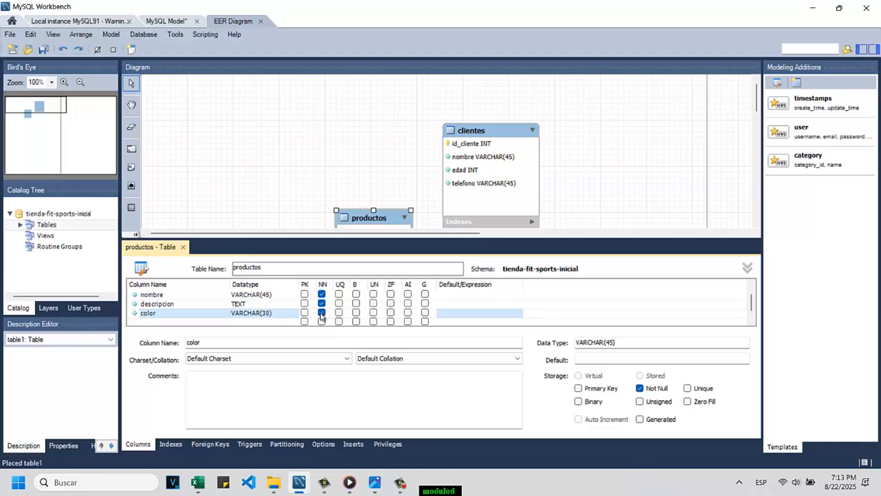
Step: Add a DECIMAL(10,2) column named precio to the productos table and close the table's editor
{"action": "scroll", "coordinate": [215, 300], "scroll_direction": "down", "scroll_amount": 1}
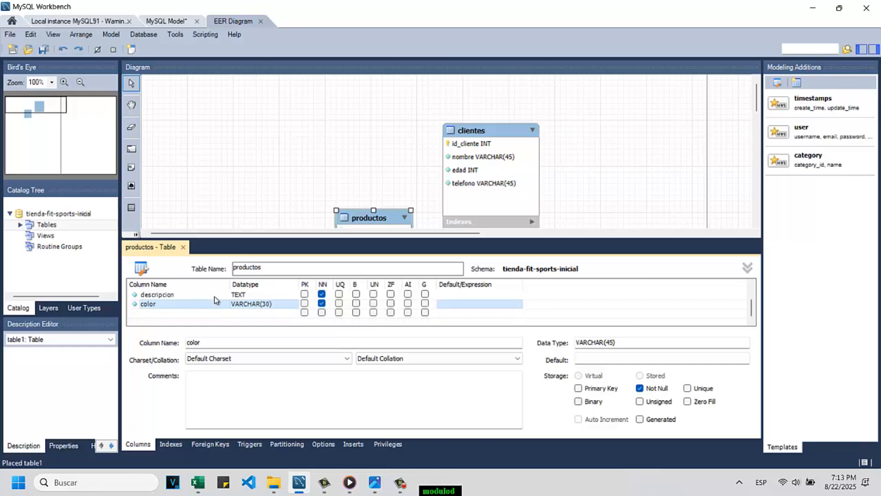
{"action": "double_click", "coordinate": [162, 314]}
{"action": "type", "text": "plecio"}
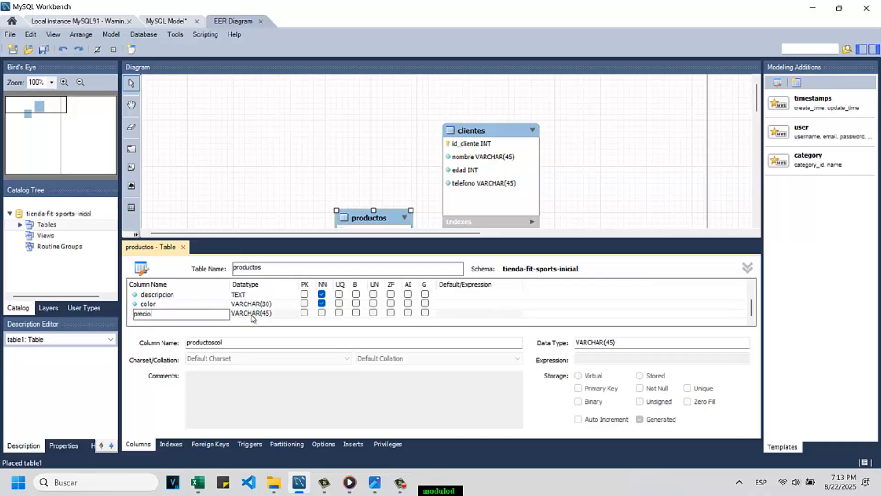
{"action": "left_click", "coordinate": [252, 313]}
{"action": "type", "text": "DEC"}
{"action": "key", "text": "BackSpace"}
{"action": "key", "text": "BackSpace"}
{"action": "key", "text": "BackSpace"}
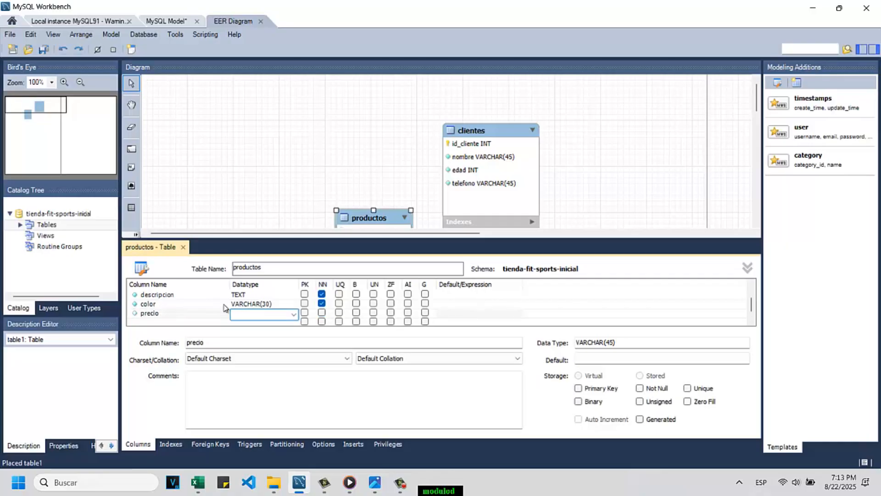
{"action": "type", "text": "DECIMAL(10,"}
{"action": "left_click", "coordinate": [183, 248]}
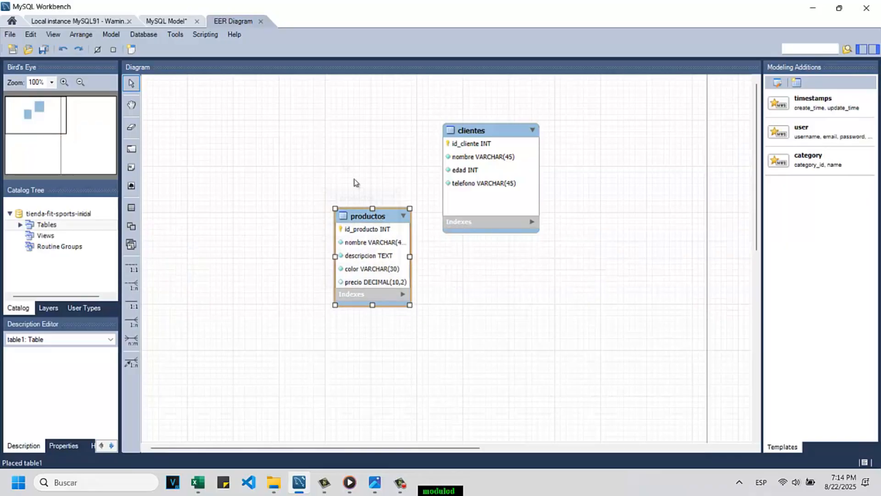
Step: Space productos and clientes apart side by side in the diagram and enlarge productos so its columns' full datatypes fit
{"action": "left_click_drag", "start_coordinate": [376, 218], "coordinate": [338, 145]}
{"action": "left_click_drag", "start_coordinate": [375, 189], "coordinate": [390, 189]}
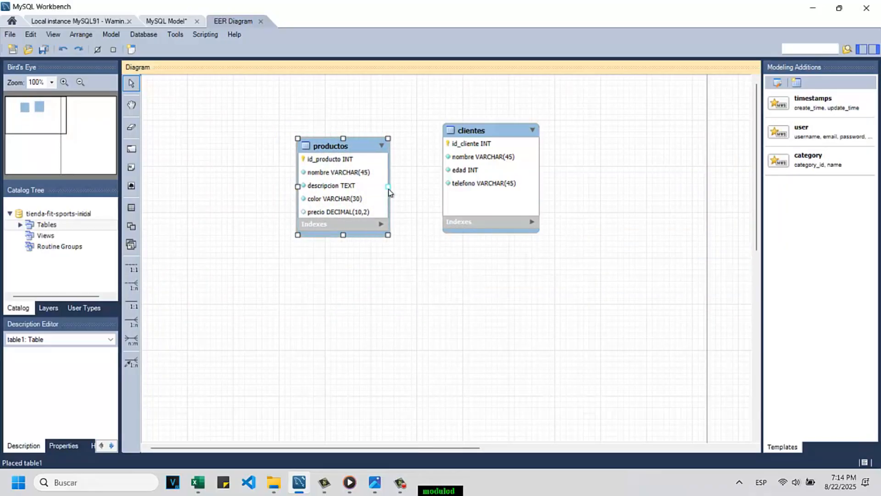
{"action": "left_click_drag", "start_coordinate": [498, 148], "coordinate": [578, 143]}
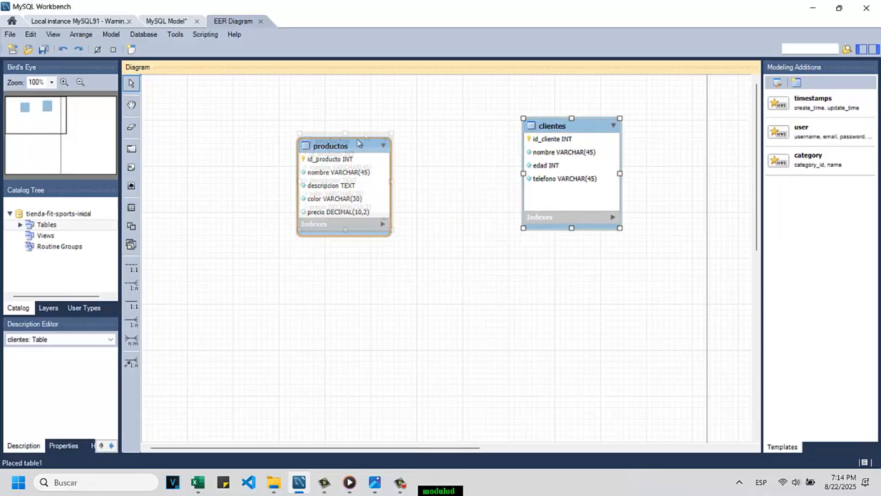
{"action": "left_click_drag", "start_coordinate": [360, 146], "coordinate": [378, 127]}
{"action": "left_click_drag", "start_coordinate": [361, 217], "coordinate": [362, 231]}
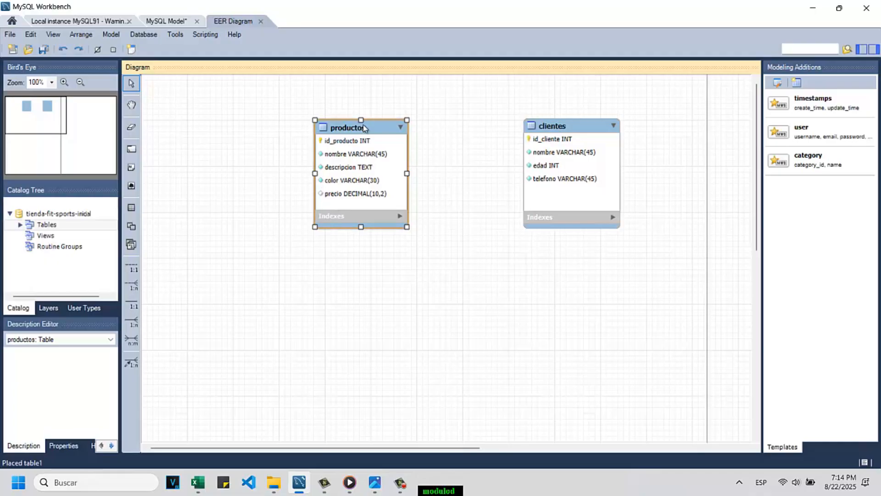
Step: Make the precio column of the productos table not null and close the table's editor
{"action": "double_click", "coordinate": [391, 138]}
{"action": "scroll", "coordinate": [298, 303], "scroll_direction": "down", "scroll_amount": 1}
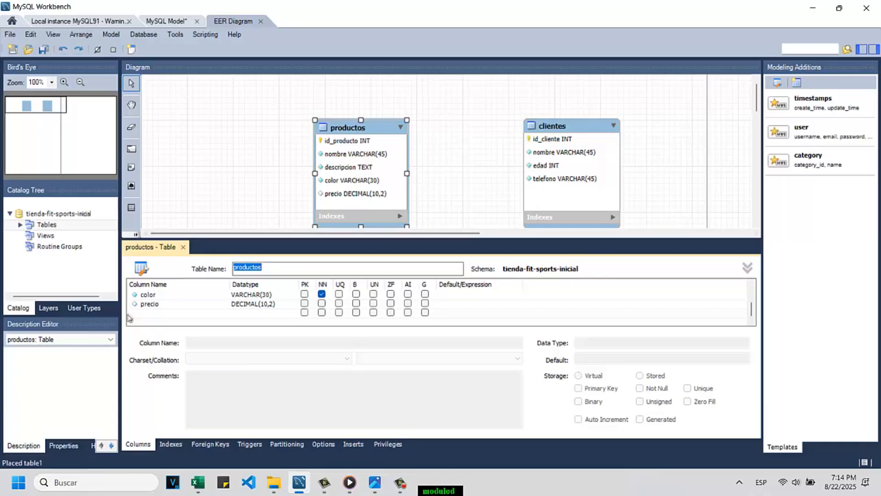
{"action": "left_click", "coordinate": [322, 303]}
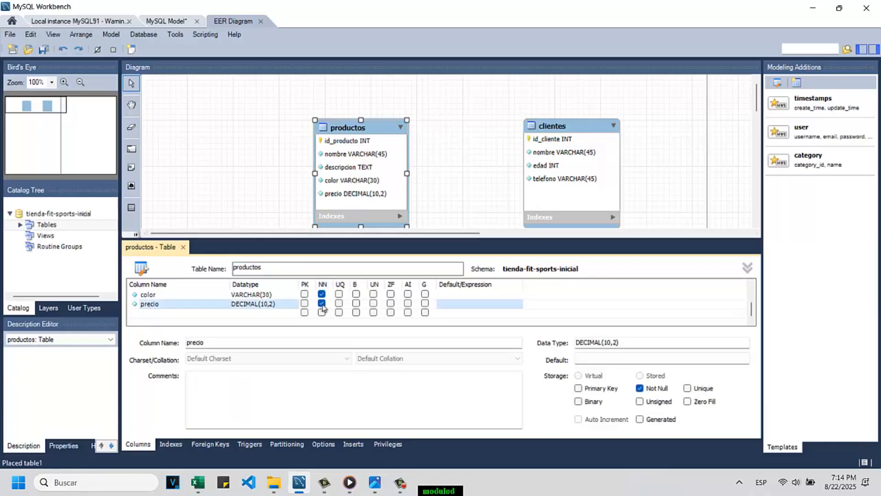
{"action": "left_click", "coordinate": [183, 247]}
Step: Rearrange productos and clientes to free space, and place a third table below and left of productos, named ventas
{"action": "left_click_drag", "start_coordinate": [362, 131], "coordinate": [431, 106]}
{"action": "left_click_drag", "start_coordinate": [564, 130], "coordinate": [600, 164]}
{"action": "left_click", "coordinate": [131, 207]}
{"action": "left_click", "coordinate": [305, 246]}
{"action": "double_click", "coordinate": [331, 250]}
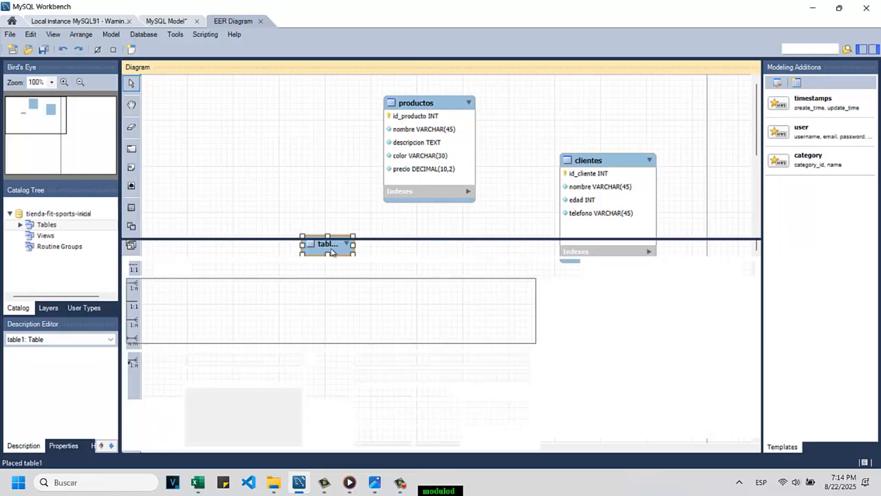
{"action": "type", "text": "ventas"}
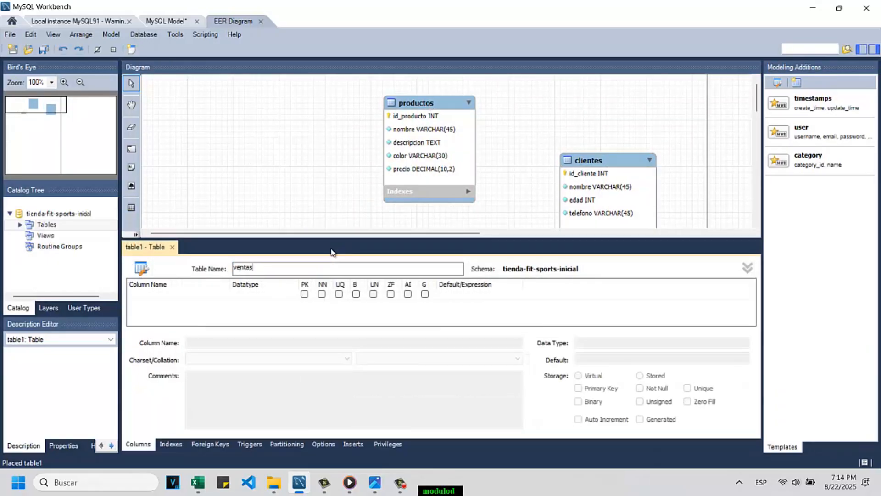
Step: Add an INT column id_venta to the ventas table as its primary key, not null and auto-incrementing
{"action": "double_click", "coordinate": [174, 296]}
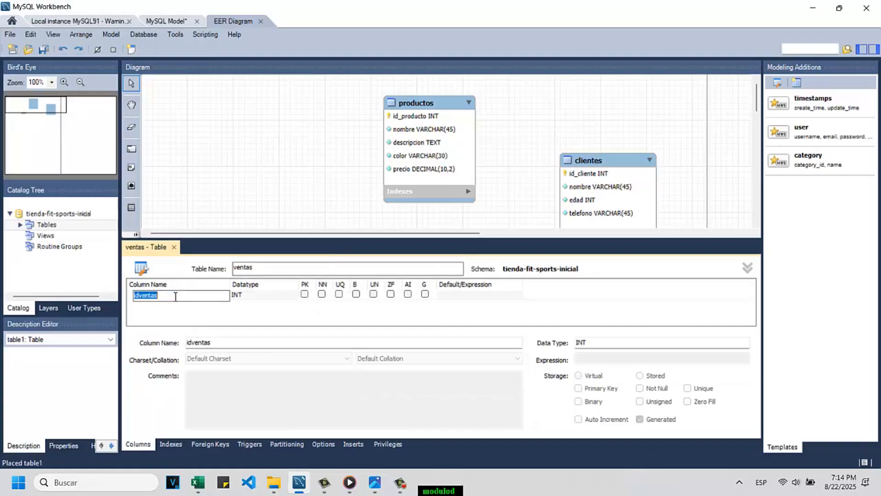
{"action": "type", "text": "id_venta"}
{"action": "left_click", "coordinate": [304, 295]}
{"action": "left_click", "coordinate": [304, 295]}
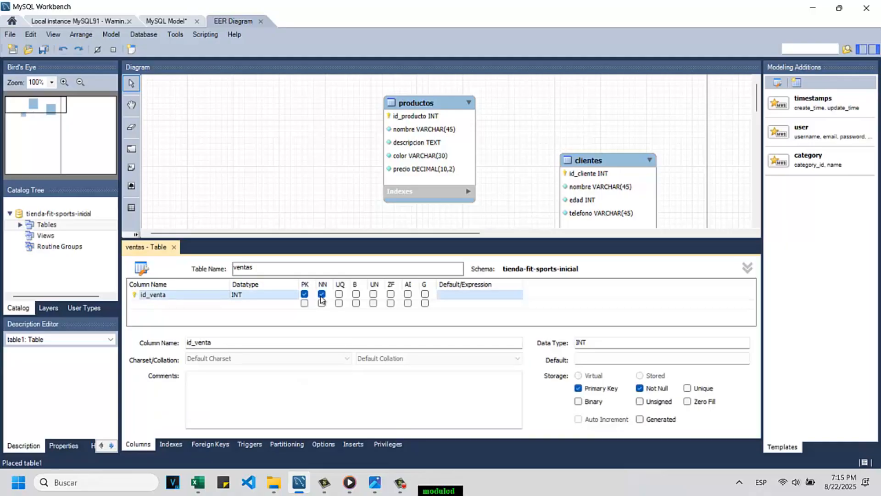
{"action": "left_click", "coordinate": [408, 294]}
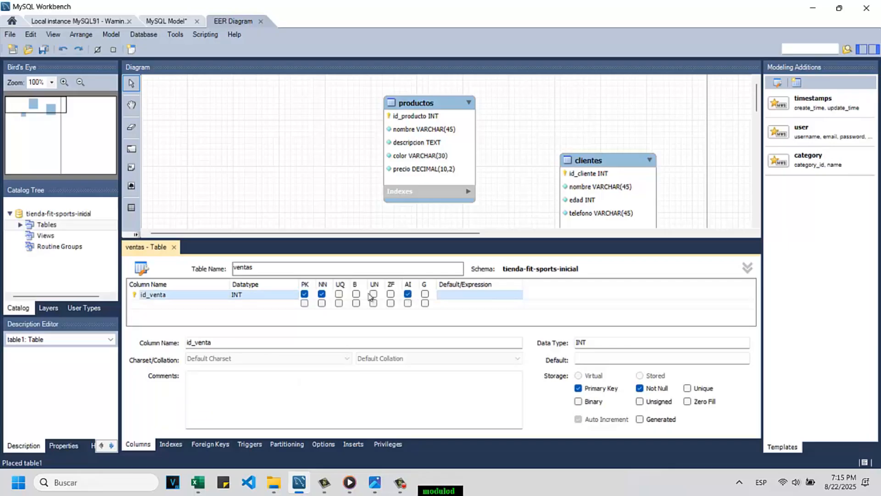
Step: Add a not-null DATE column named fecha_venta to the ventas table
{"action": "double_click", "coordinate": [155, 305]}
{"action": "type", "text": "fehc"}
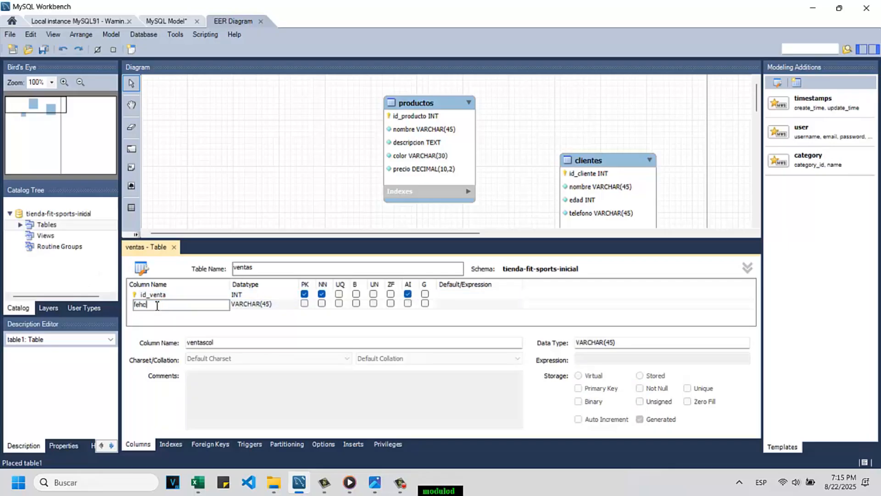
{"action": "key", "text": "BackSpace"}
{"action": "key", "text": "BackSpace"}
{"action": "type", "text": "cha_ven"}
{"action": "left_click", "coordinate": [283, 309]}
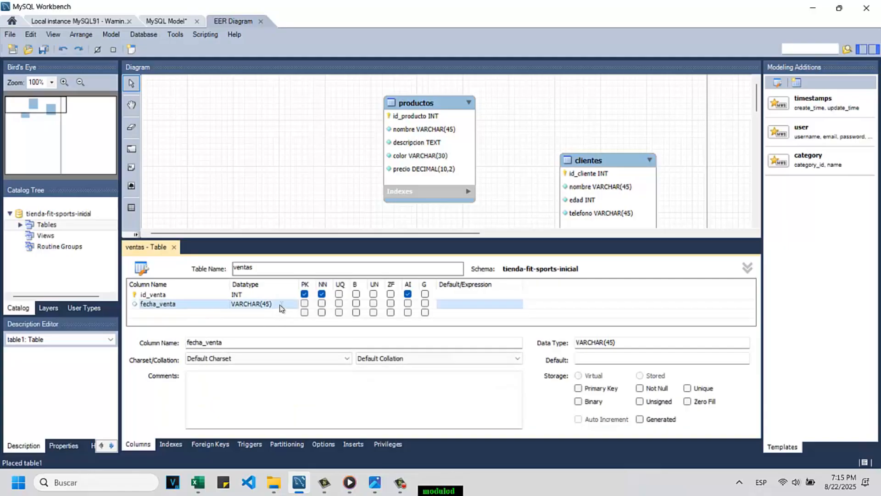
{"action": "double_click", "coordinate": [281, 308]}
{"action": "type", "text": "DATE"}
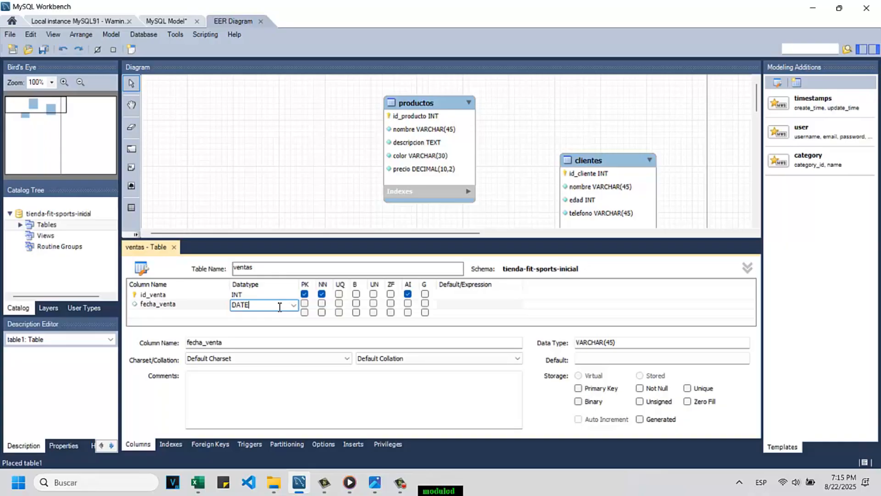
{"action": "left_click", "coordinate": [321, 304]}
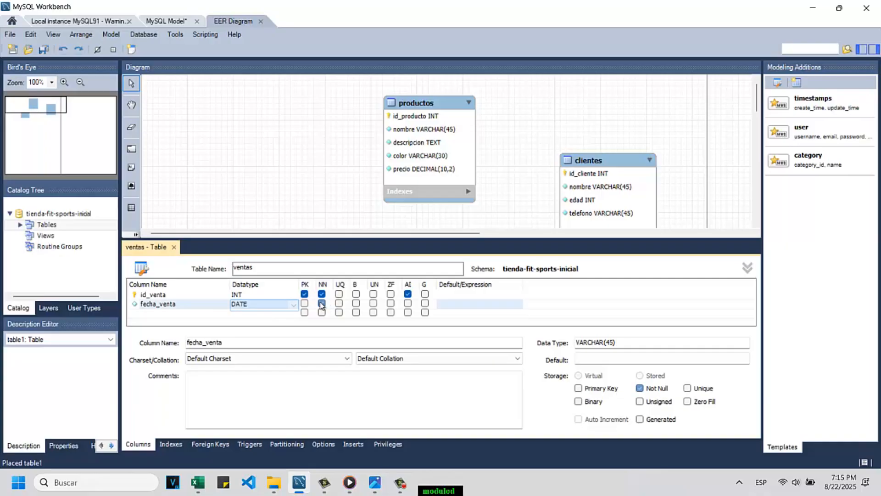
Step: Add a not-null INT column named total_productos to the ventas table and close the table's editor
{"action": "double_click", "coordinate": [161, 313]}
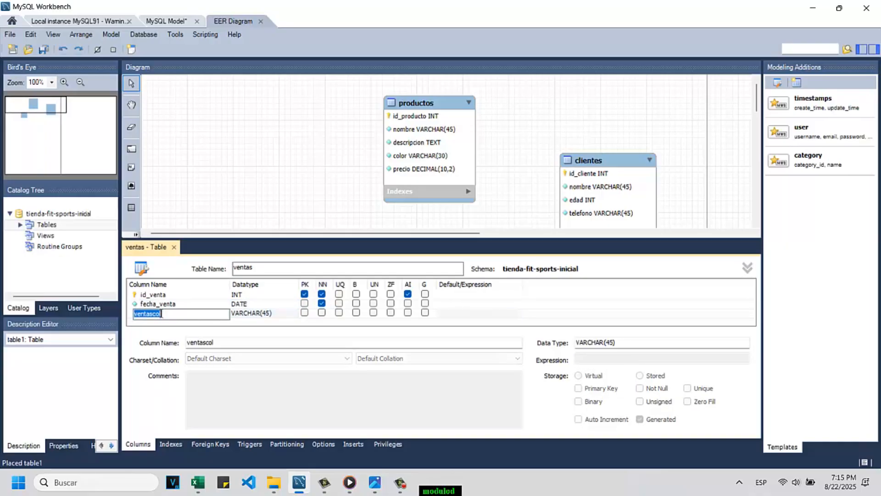
{"action": "type", "text": "total_productos"}
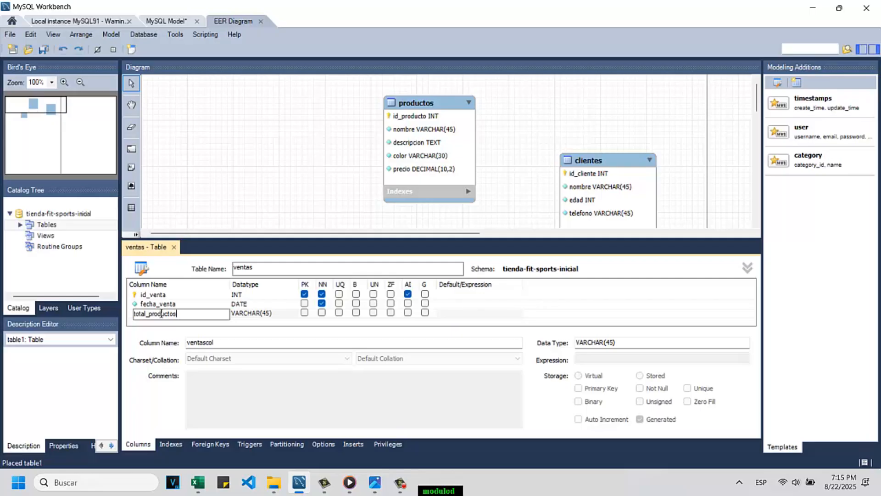
{"action": "left_click", "coordinate": [256, 314]}
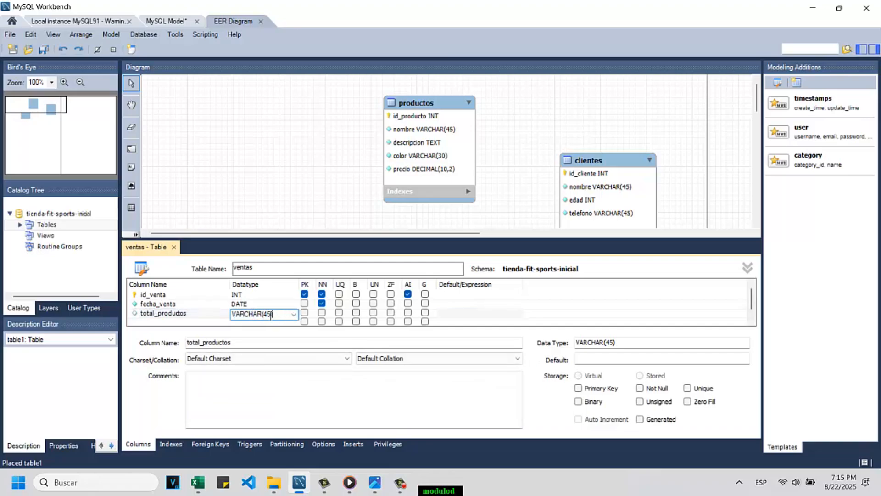
{"action": "left_click_drag", "start_coordinate": [275, 314], "coordinate": [225, 314]}
{"action": "type", "text": "INT"}
{"action": "left_click", "coordinate": [322, 312]}
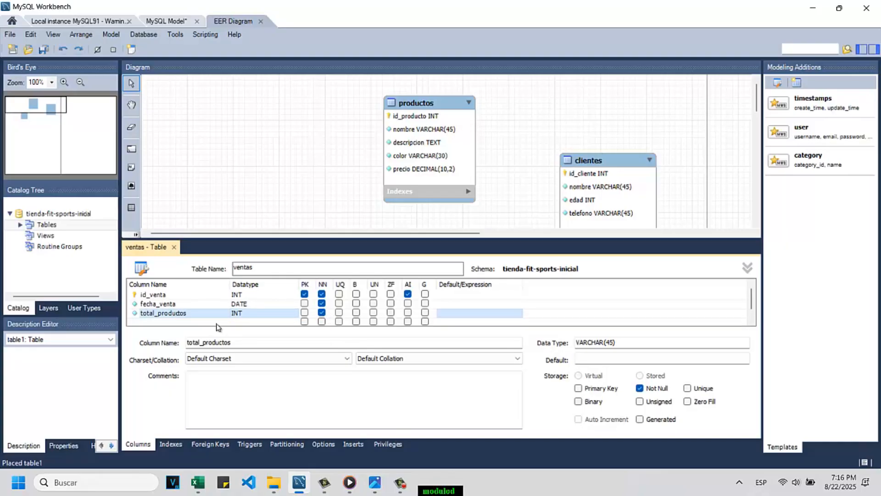
{"action": "left_click", "coordinate": [175, 248]}
Step: Move the ventas table up to the left of productos and enlarge it so every column's full datatype fits
{"action": "left_click", "coordinate": [329, 243]}
{"action": "left_click_drag", "start_coordinate": [329, 244], "coordinate": [298, 152]}
{"action": "left_click_drag", "start_coordinate": [305, 215], "coordinate": [305, 239]}
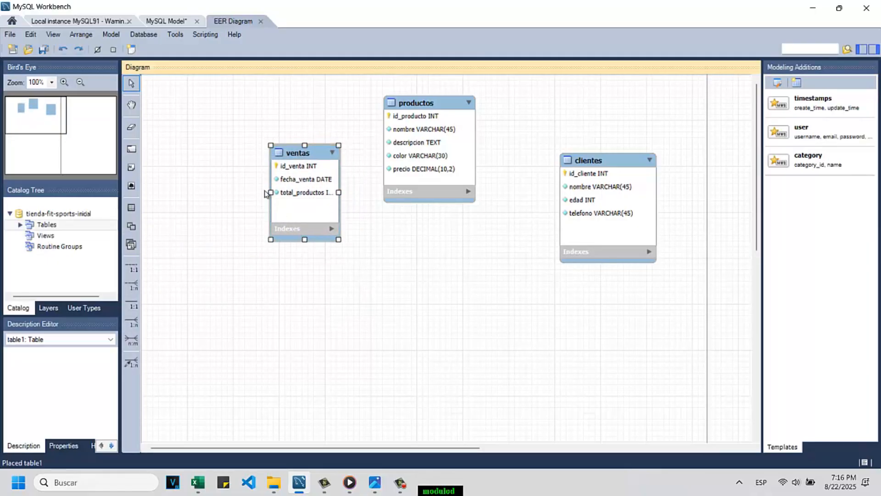
{"action": "mouse_move", "coordinate": [270, 192]}
{"action": "left_mouse_down"}
{"action": "mouse_move", "coordinate": [228, 192]}
{"action": "mouse_move", "coordinate": [256, 192]}
{"action": "left_mouse_up"}
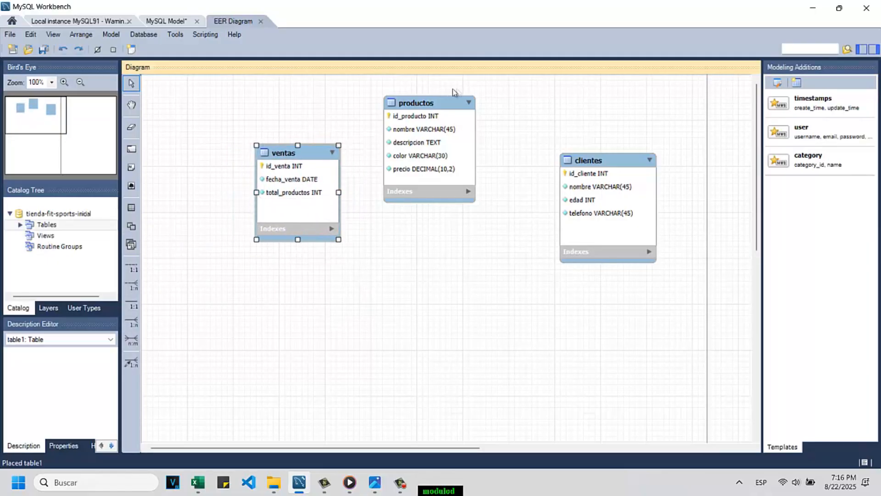
Step: Shift the clientes, productos and ventas tables to the right to free space on the diagram's left side
{"action": "left_click_drag", "start_coordinate": [607, 158], "coordinate": [633, 155]}
{"action": "left_click", "coordinate": [420, 110]}
{"action": "left_click_drag", "start_coordinate": [421, 111], "coordinate": [489, 110]}
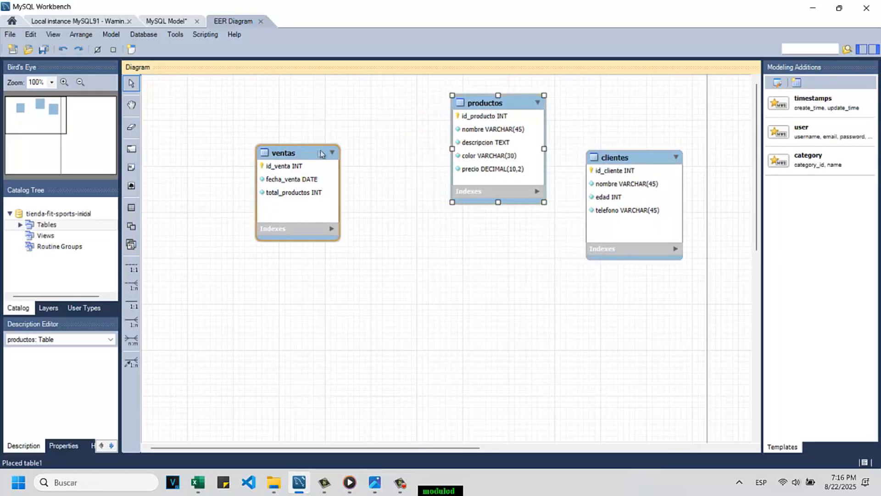
{"action": "left_click_drag", "start_coordinate": [321, 154], "coordinate": [391, 140]}
Step: Place a fourth table below and left of ventas in the diagram and name it detallesVenta
{"action": "left_click", "coordinate": [132, 207]}
{"action": "left_click", "coordinate": [264, 261]}
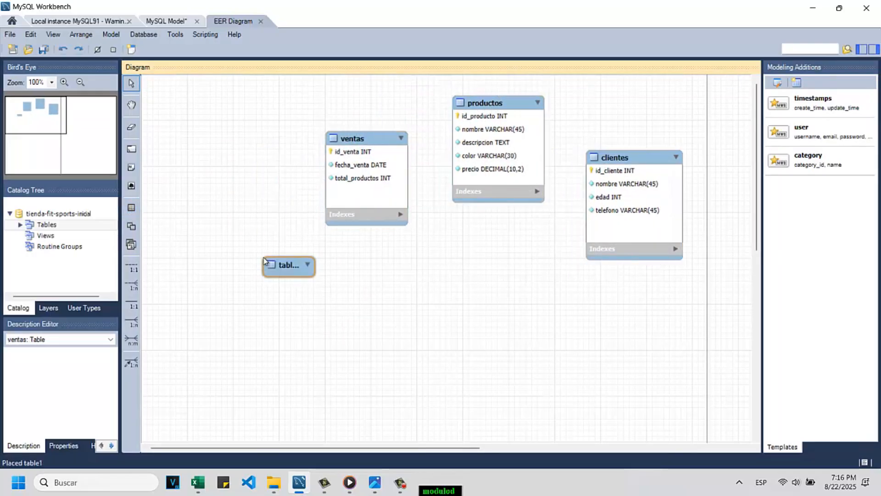
{"action": "double_click", "coordinate": [285, 268]}
{"action": "type", "text": "deta"}
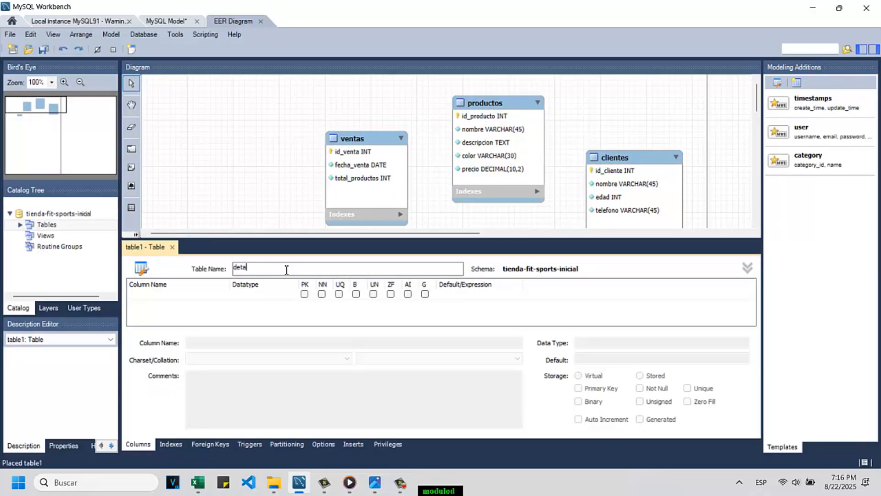
{"action": "type", "text": "llesVenta"}
Step: Add an INT column id_detalleVenta to the detallesVenta table as its primary key, not null and auto-incrementing
{"action": "left_click", "coordinate": [165, 294]}
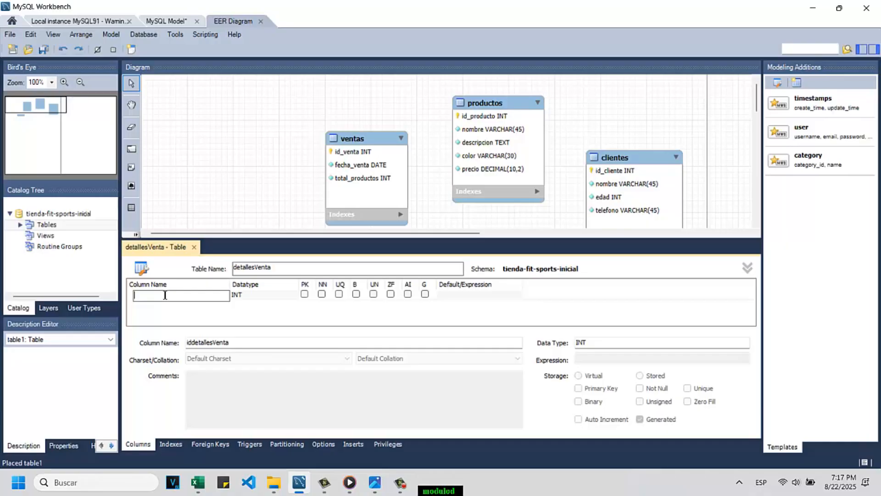
{"action": "type", "text": "id_detalleVenta"}
{"action": "left_click", "coordinate": [305, 294]}
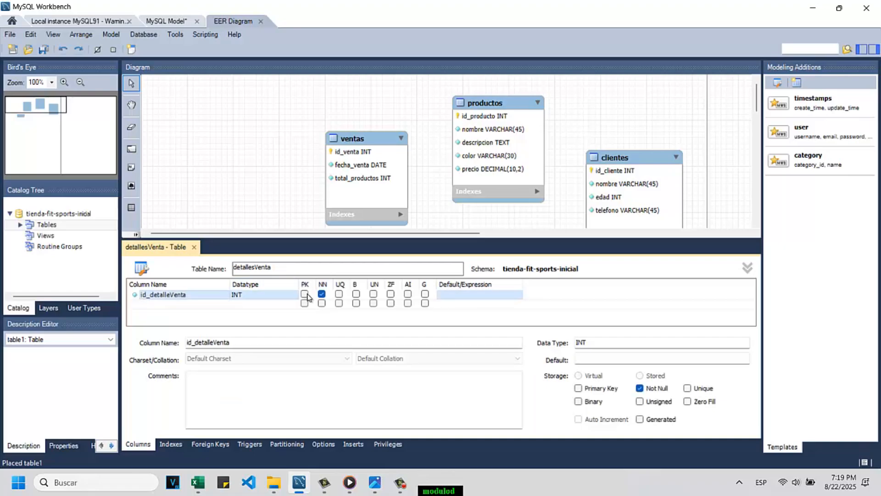
{"action": "left_click", "coordinate": [305, 294]}
{"action": "left_click", "coordinate": [407, 294]}
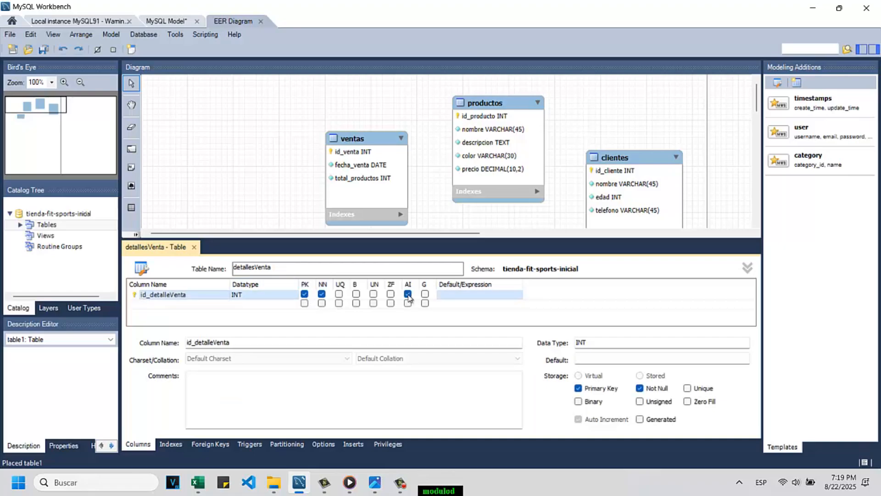
Step: Add a not-null INT column named cantidad to the detallesVenta table
{"action": "double_click", "coordinate": [170, 304]}
{"action": "type", "text": "cantidad"}
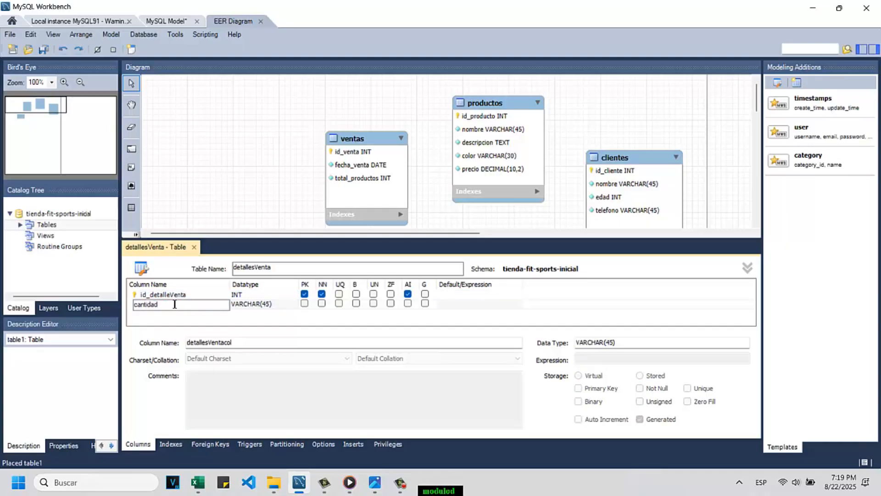
{"action": "left_click", "coordinate": [280, 306]}
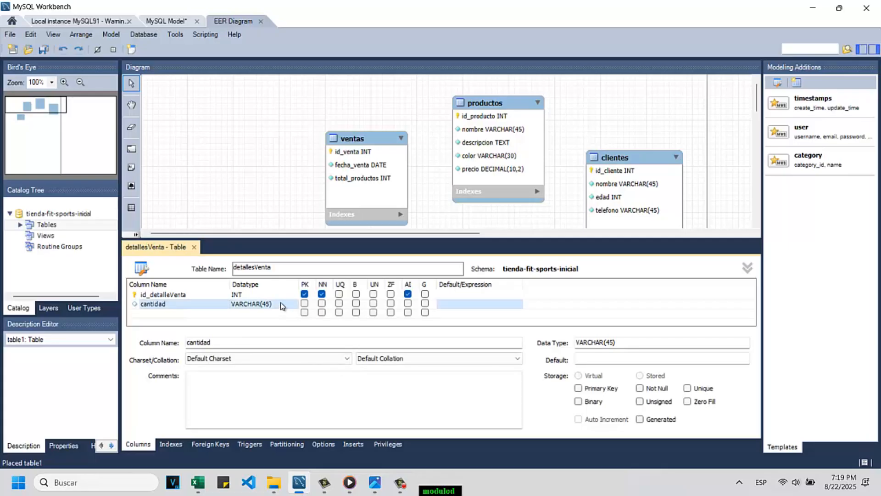
{"action": "left_click", "coordinate": [282, 305]}
{"action": "key", "text": "BackSpace"}
{"action": "key", "text": "BackSpace"}
{"action": "key", "text": "BackSpace"}
{"action": "key", "text": "BackSpace"}
{"action": "key", "text": "BackSpace"}
{"action": "key", "text": "BackSpace"}
{"action": "key", "text": "BackSpace"}
{"action": "key", "text": "BackSpace"}
{"action": "key", "text": "BackSpace"}
{"action": "key", "text": "BackSpace"}
{"action": "key", "text": "BackSpace"}
{"action": "type", "text": "INT"}
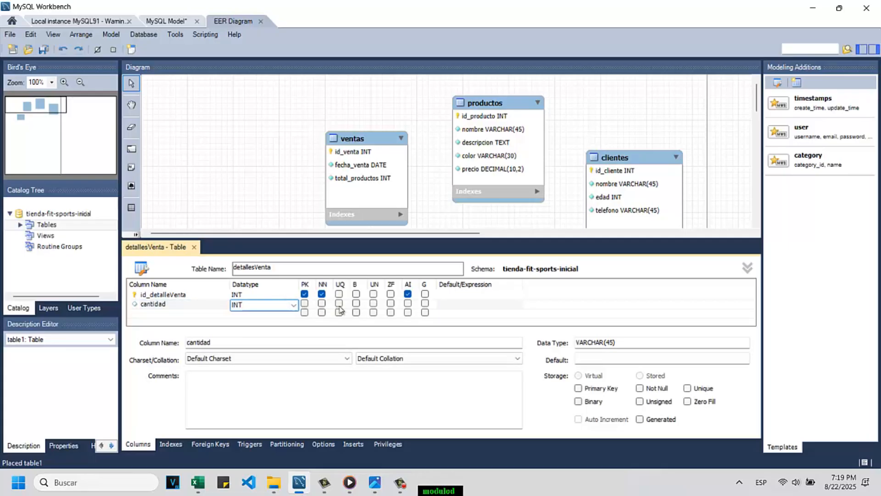
{"action": "left_click", "coordinate": [322, 303]}
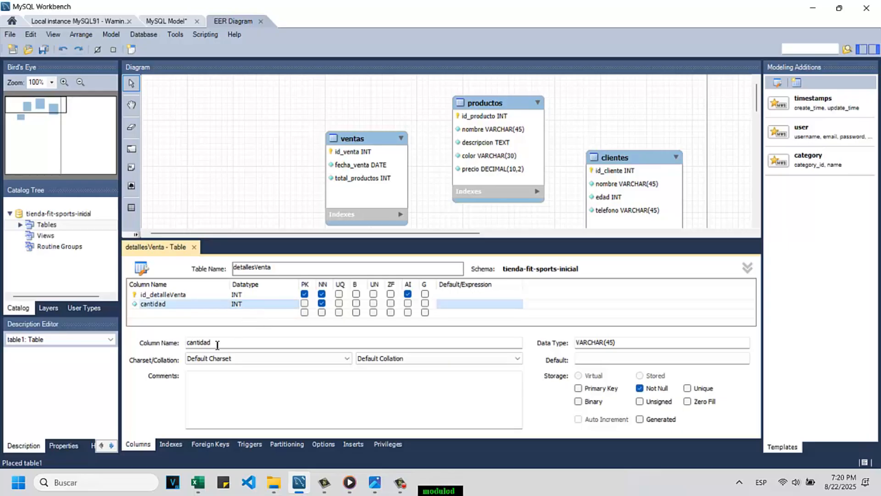
Step: Add a not-null DECIMAL(10,2) column named subtotal to detallesVenta and close the table editor
{"action": "double_click", "coordinate": [170, 313]}
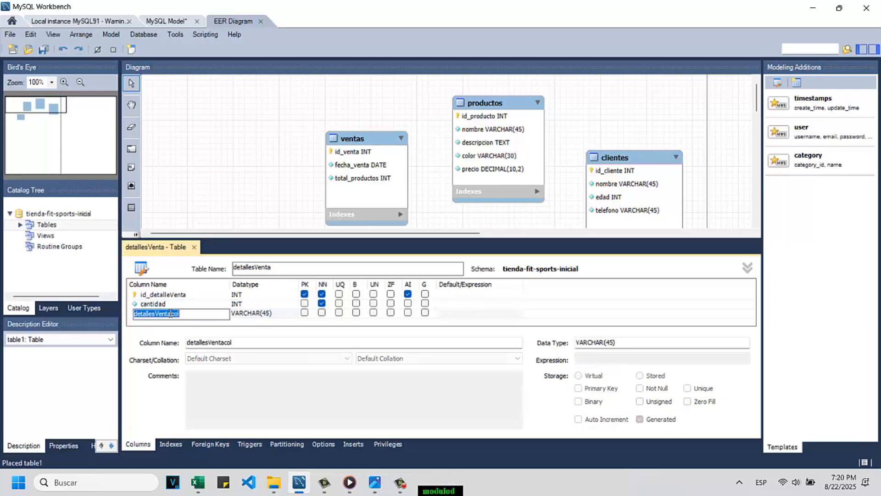
{"action": "type", "text": "subtotal"}
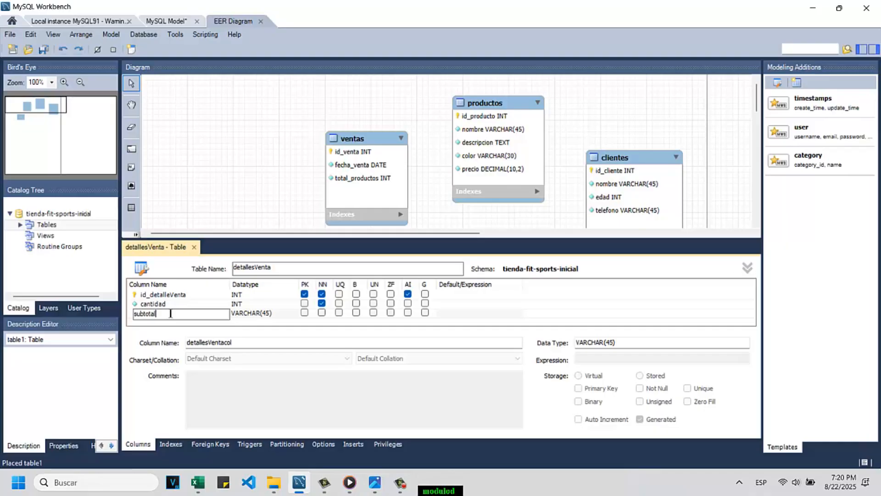
{"action": "left_click", "coordinate": [249, 314]}
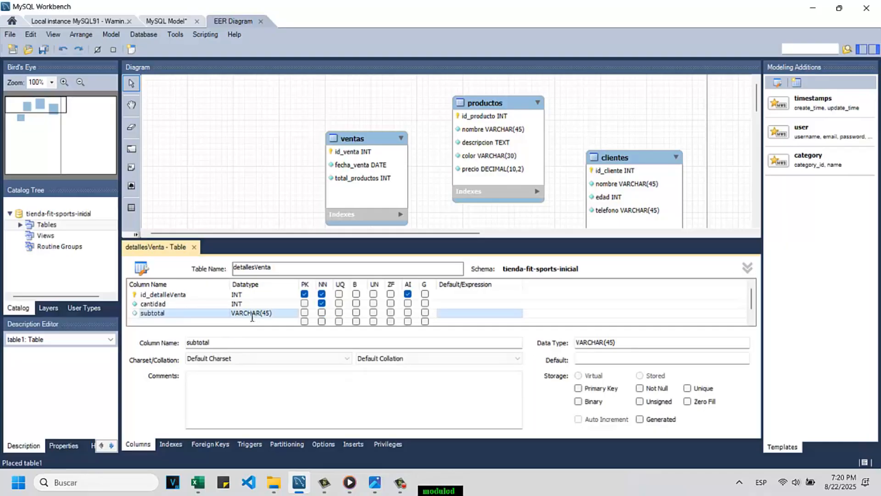
{"action": "left_click_drag", "start_coordinate": [271, 318], "coordinate": [231, 315]}
{"action": "type", "text": "DECIMAL(10,2)"}
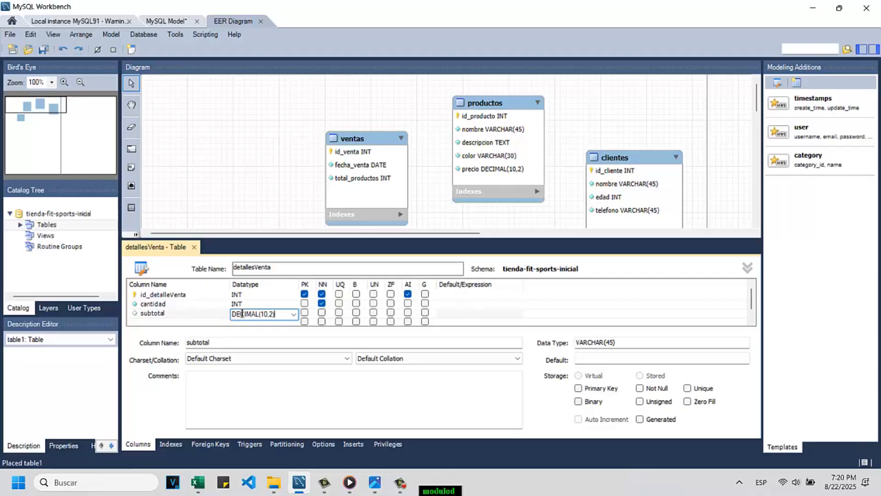
{"action": "left_click", "coordinate": [322, 313]}
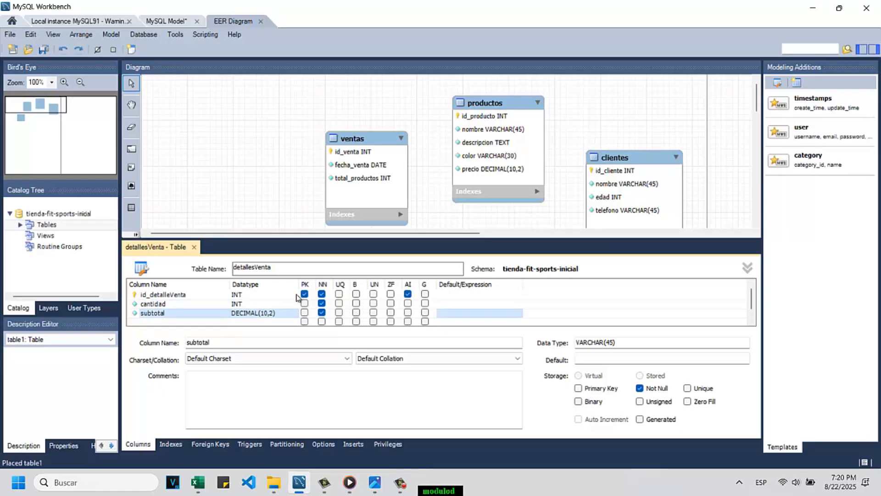
{"action": "left_click", "coordinate": [194, 247]}
Step: Spread out the diagram with detallesVenta at the left, ventas at the upper centre, productos below it and clientes at the right
{"action": "left_click_drag", "start_coordinate": [307, 274], "coordinate": [292, 194]}
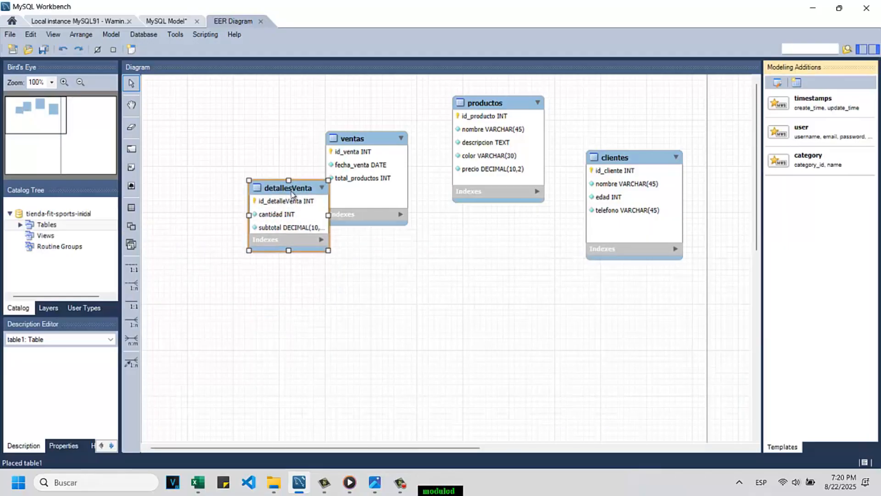
{"action": "left_click_drag", "start_coordinate": [370, 138], "coordinate": [445, 82]}
{"action": "left_click_drag", "start_coordinate": [508, 106], "coordinate": [406, 322]}
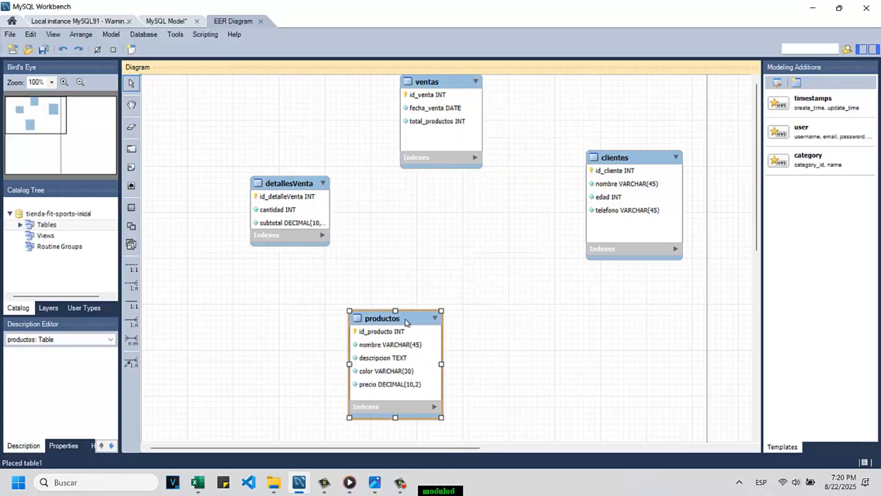
{"action": "left_click_drag", "start_coordinate": [640, 155], "coordinate": [621, 210]}
{"action": "left_click_drag", "start_coordinate": [427, 87], "coordinate": [422, 130]}
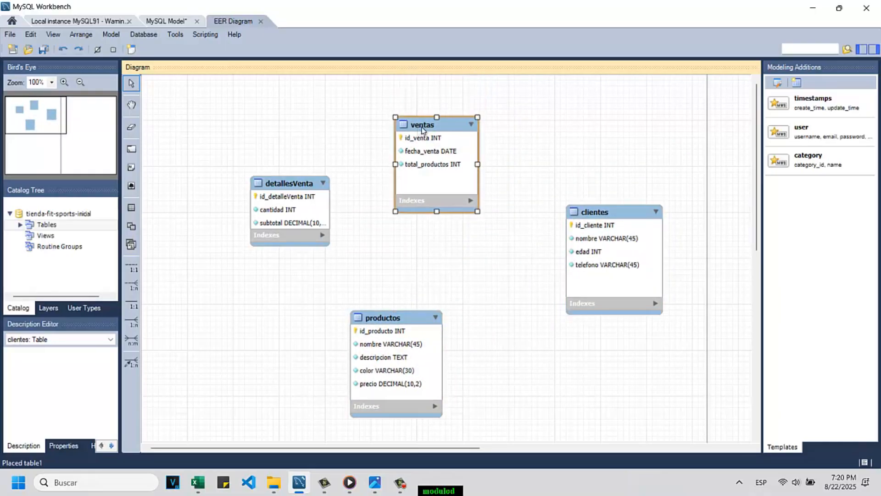
Step: Lengthen the detallesVenta table downward, raise clientes slightly and move productos up beneath ventas
{"action": "left_click", "coordinate": [287, 244]}
{"action": "left_click_drag", "start_coordinate": [290, 247], "coordinate": [291, 265]}
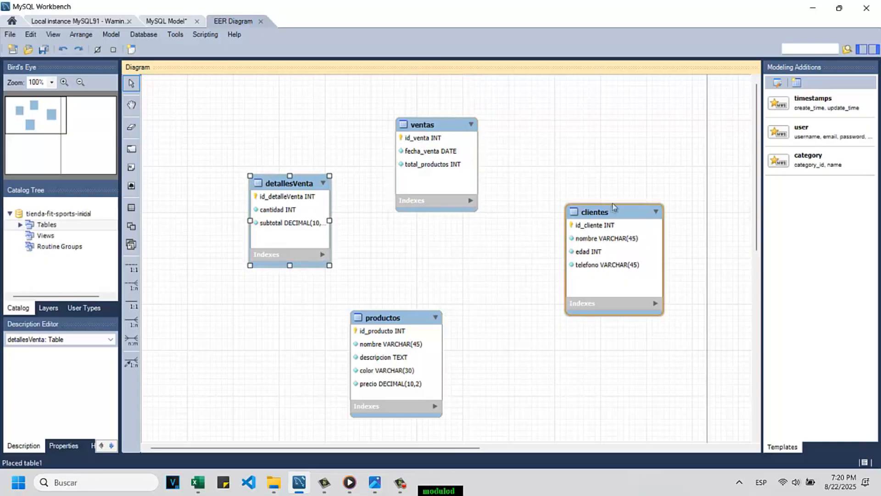
{"action": "left_click_drag", "start_coordinate": [613, 203], "coordinate": [619, 186]}
{"action": "left_click_drag", "start_coordinate": [408, 321], "coordinate": [436, 281]}
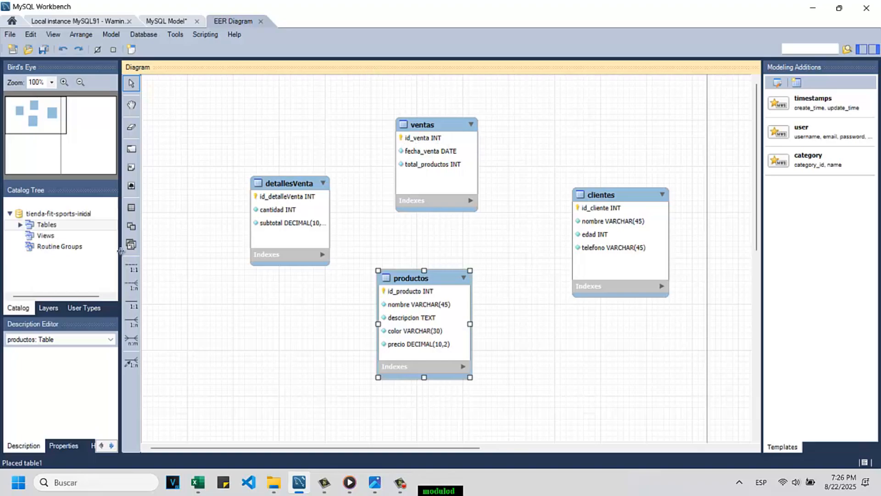
Step: Create a one-to-many non-identifying relationship with ventas receiving the foreign key and clientes as the referenced table
{"action": "left_click", "coordinate": [136, 286]}
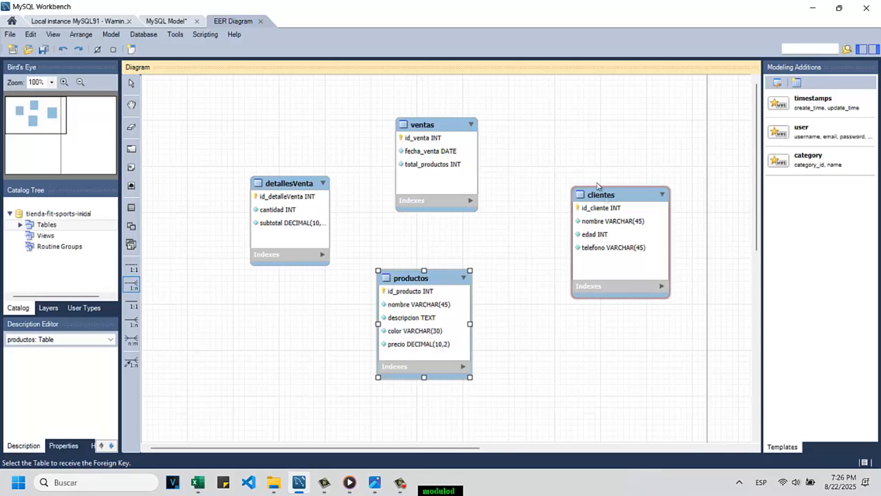
{"action": "left_click", "coordinate": [459, 167]}
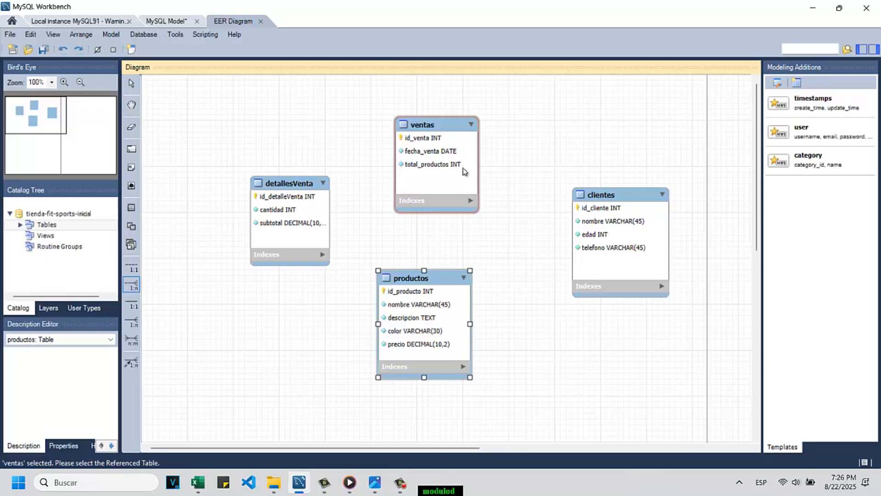
{"action": "left_click", "coordinate": [625, 209]}
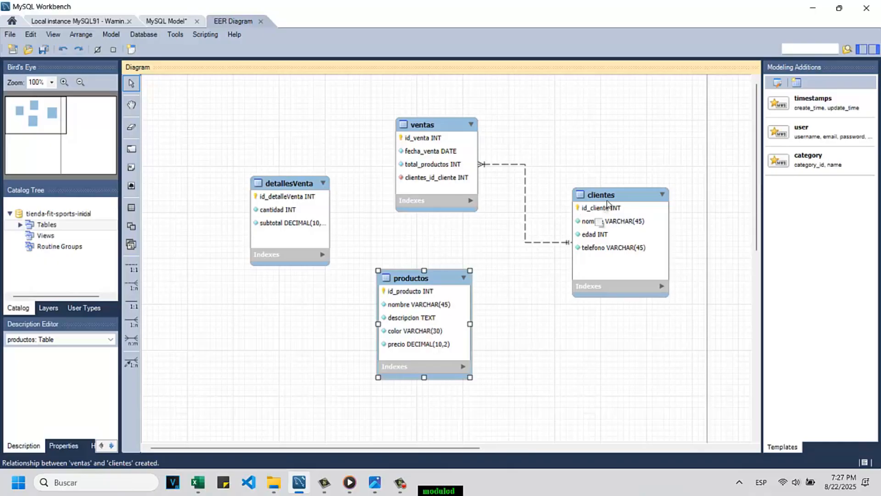
Step: Rename the foreign key column clientes_id_cliente in ventas as fk_id_cliente and close the table editor
{"action": "double_click", "coordinate": [436, 123]}
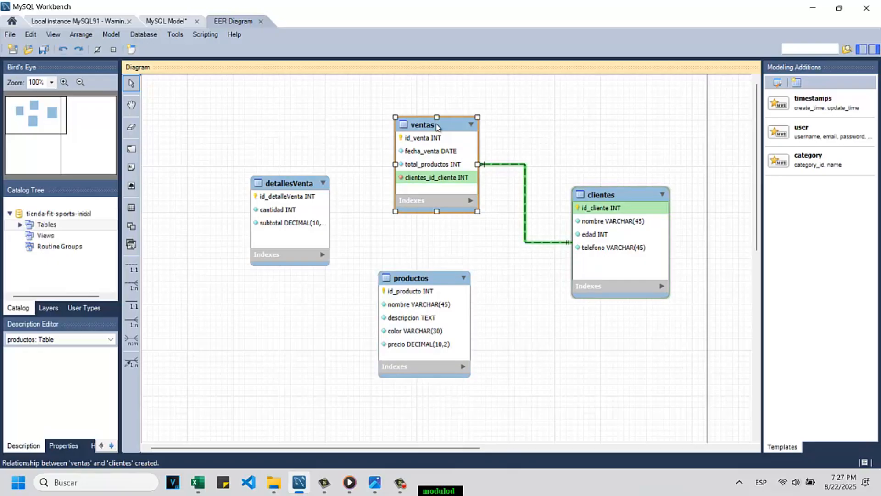
{"action": "scroll", "coordinate": [229, 298], "scroll_direction": "down", "scroll_amount": 1}
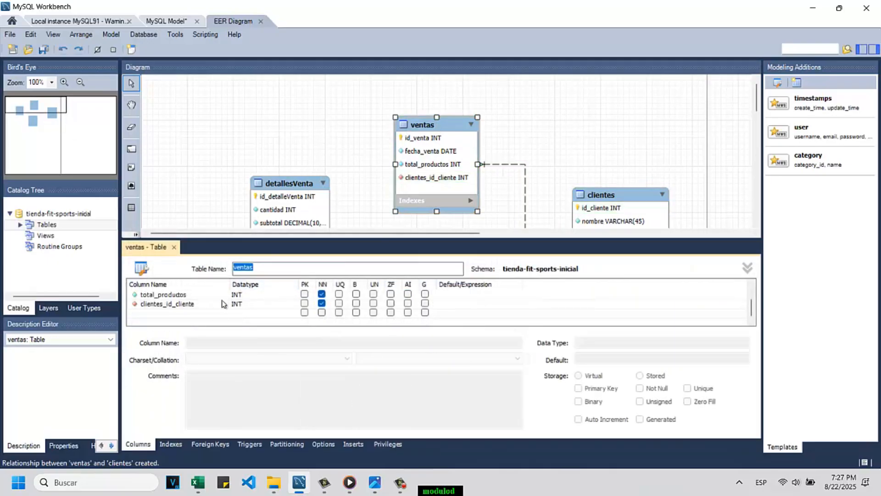
{"action": "double_click", "coordinate": [159, 304]}
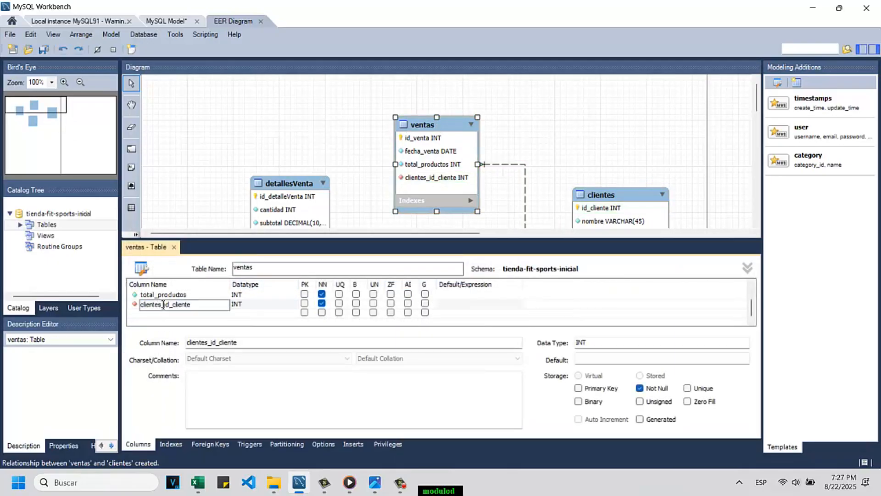
{"action": "left_click_drag", "start_coordinate": [165, 305], "coordinate": [136, 301]}
{"action": "type", "text": "fk_"}
{"action": "left_click", "coordinate": [175, 249]}
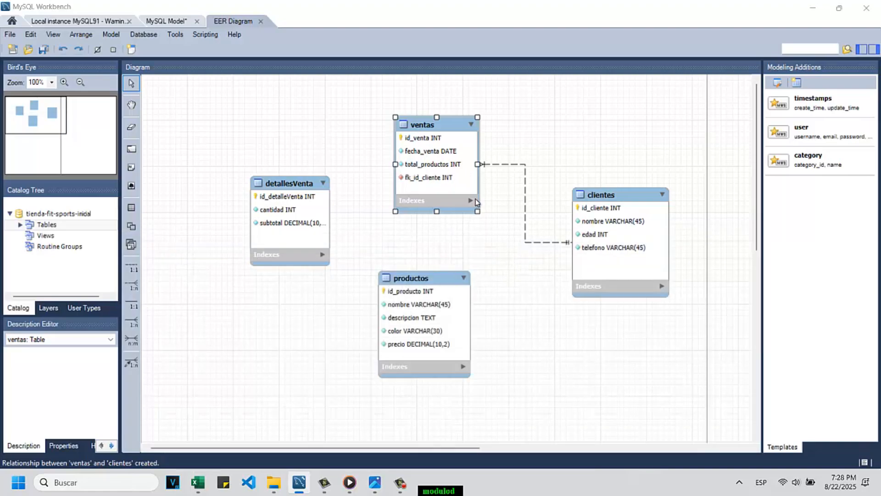
Step: Create a one-to-many non-identifying relationship with detallesVenta receiving the foreign key and ventas as the referenced table
{"action": "left_click", "coordinate": [305, 215]}
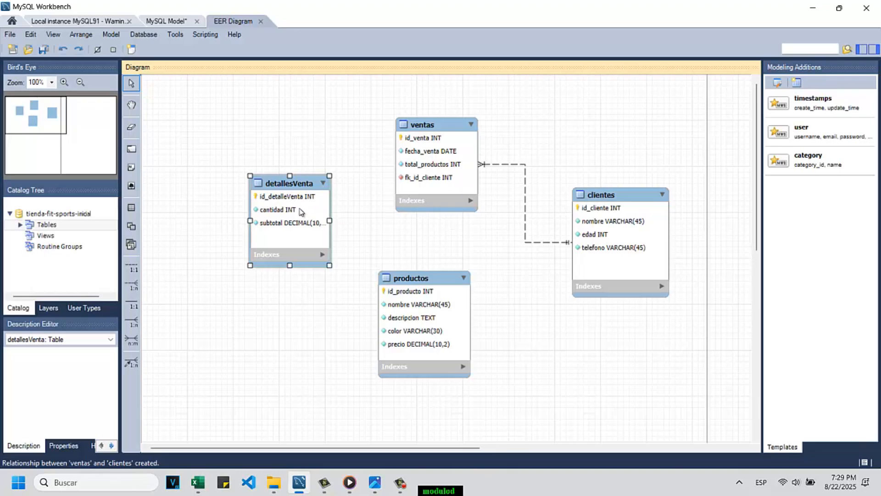
{"action": "left_click", "coordinate": [456, 140]}
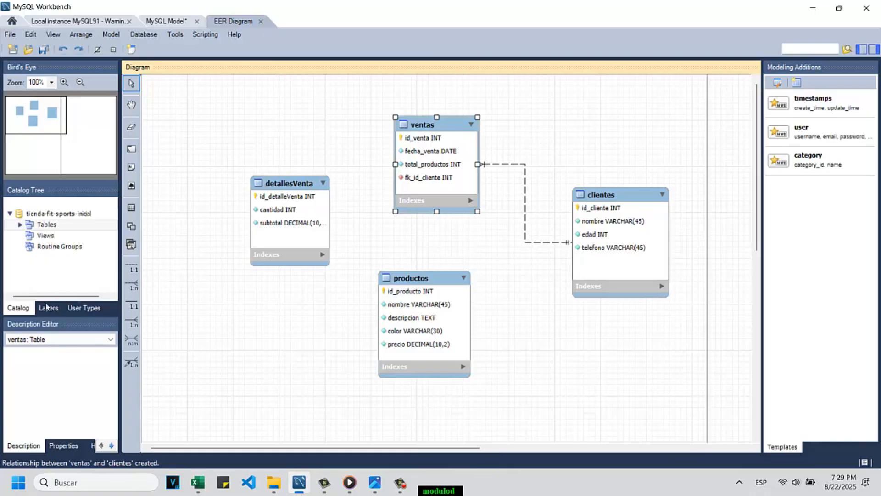
{"action": "left_click", "coordinate": [131, 287]}
{"action": "left_click", "coordinate": [321, 223]}
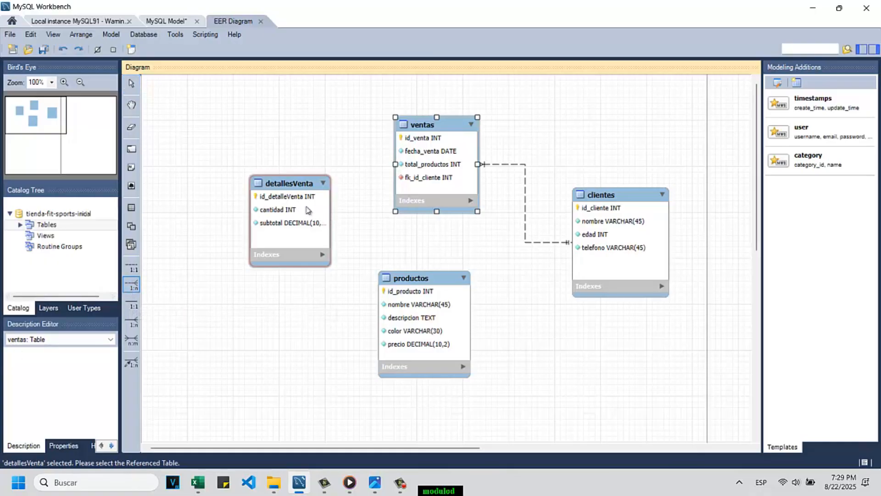
{"action": "left_click", "coordinate": [445, 141]}
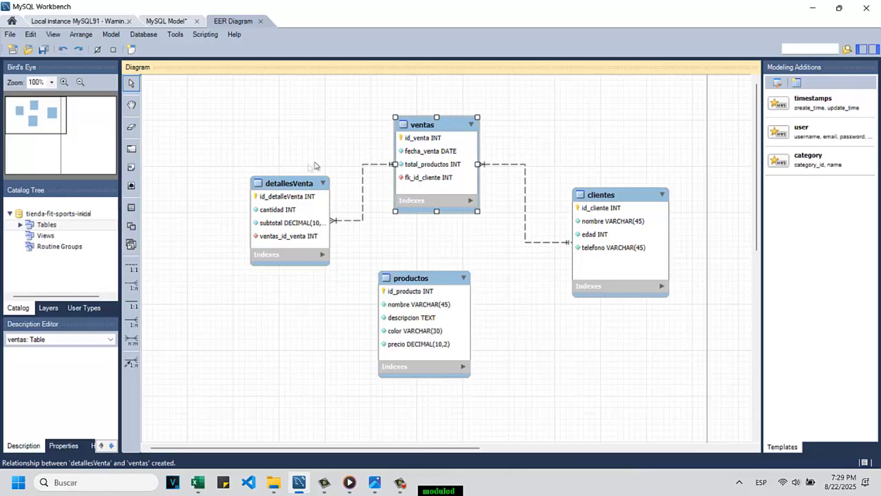
Step: Shift detallesVenta left and lengthen it, and rename its ventas_id_venta column as fk_id_venta
{"action": "left_click_drag", "start_coordinate": [294, 243], "coordinate": [258, 285]}
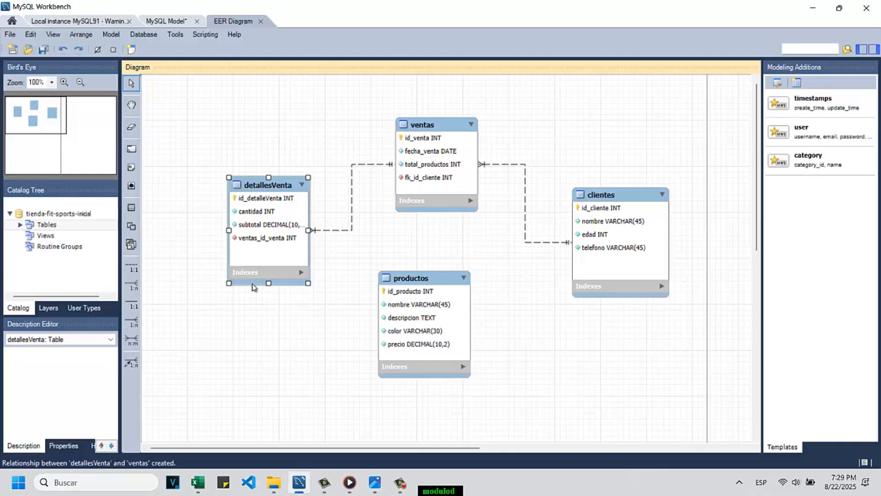
{"action": "double_click", "coordinate": [252, 284]}
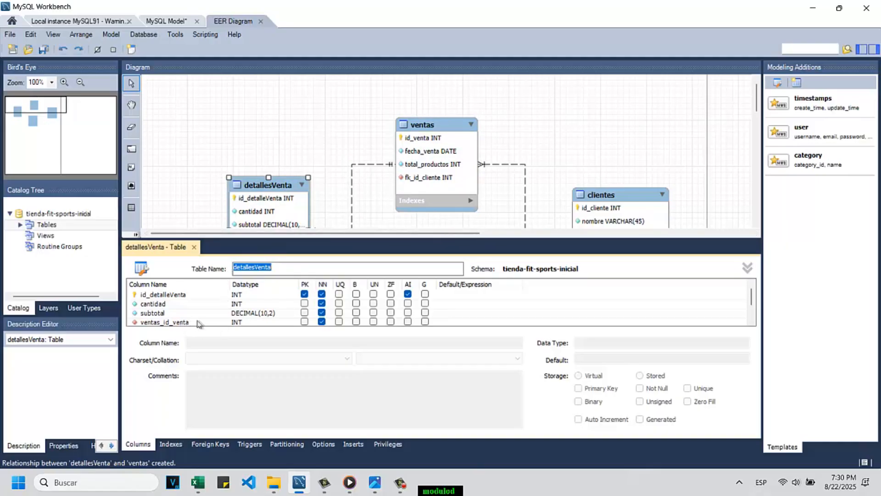
{"action": "left_click", "coordinate": [163, 323]}
{"action": "left_click", "coordinate": [164, 322]}
{"action": "double_click", "coordinate": [161, 323]}
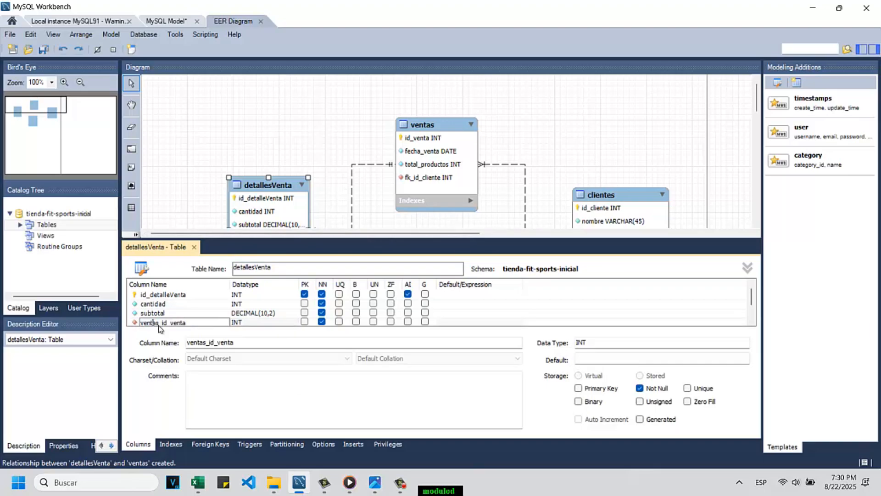
{"action": "left_click_drag", "start_coordinate": [159, 323], "coordinate": [137, 323]}
{"action": "type", "text": "fk"}
{"action": "left_click", "coordinate": [193, 248]}
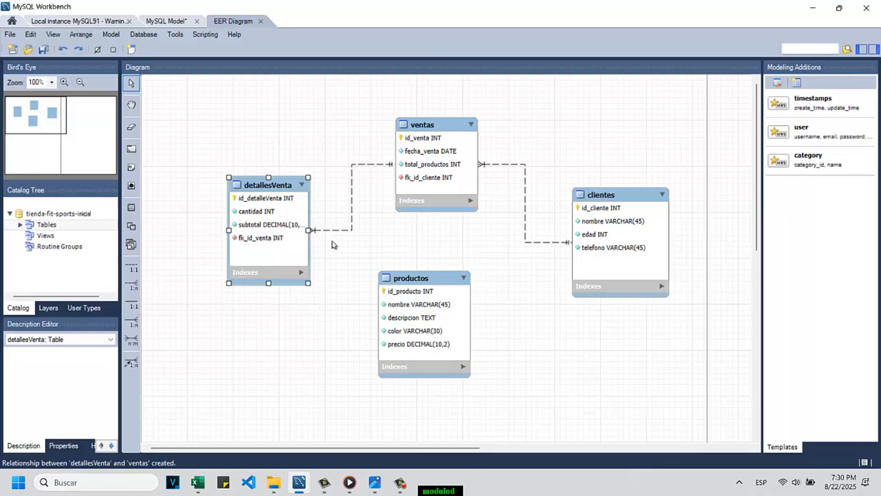
Step: Create a one-to-many non-identifying relationship with detallesVenta receiving the foreign key and productos as the referenced table
{"action": "left_click", "coordinate": [292, 255]}
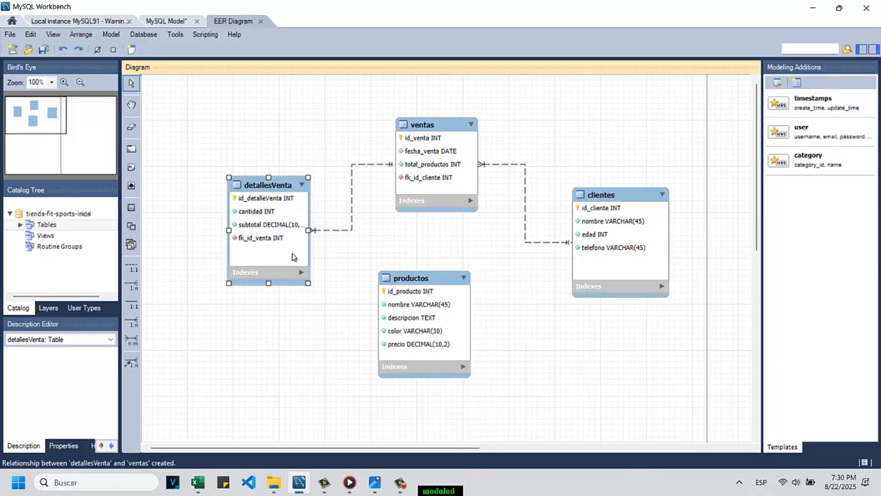
{"action": "left_click", "coordinate": [452, 322]}
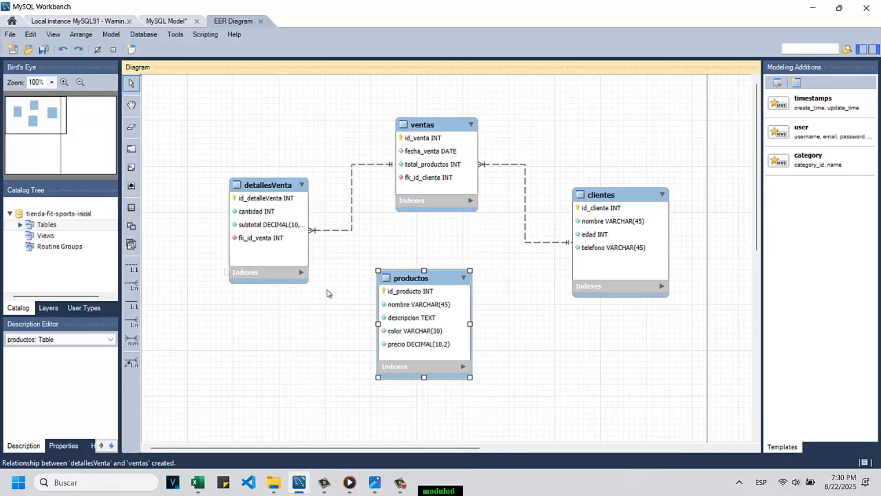
{"action": "left_click", "coordinate": [273, 246]}
{"action": "left_click", "coordinate": [132, 285]}
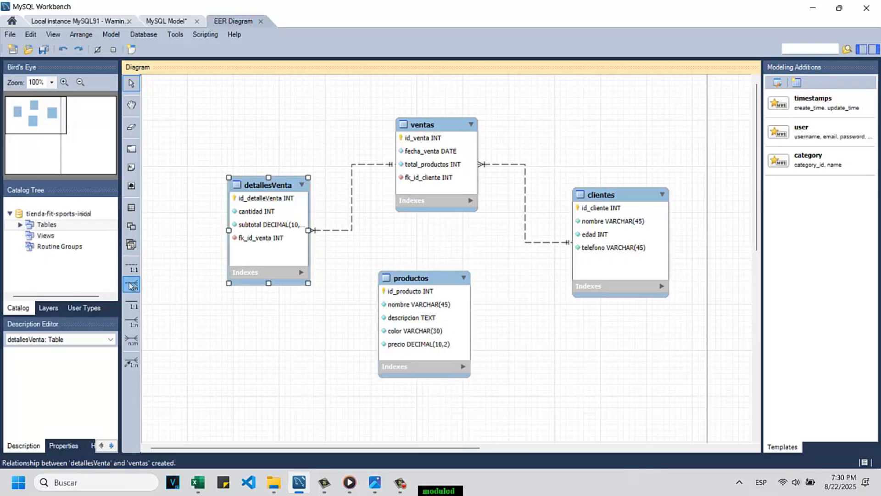
{"action": "left_click", "coordinate": [268, 248]}
{"action": "left_click", "coordinate": [412, 327]}
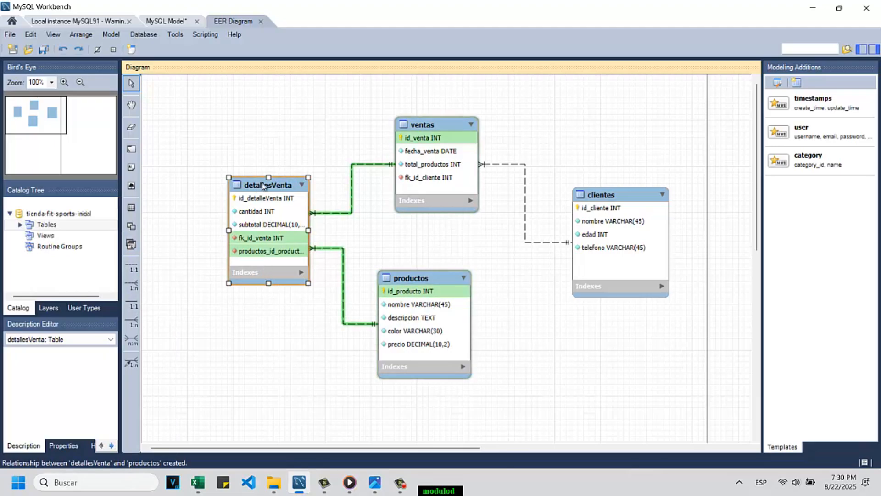
Step: Rename the foreign key column productos_id_producto in detallesVenta as fk_id_producto and close the table editor
{"action": "double_click", "coordinate": [262, 183]}
{"action": "scroll", "coordinate": [159, 305], "scroll_direction": "down", "scroll_amount": 2}
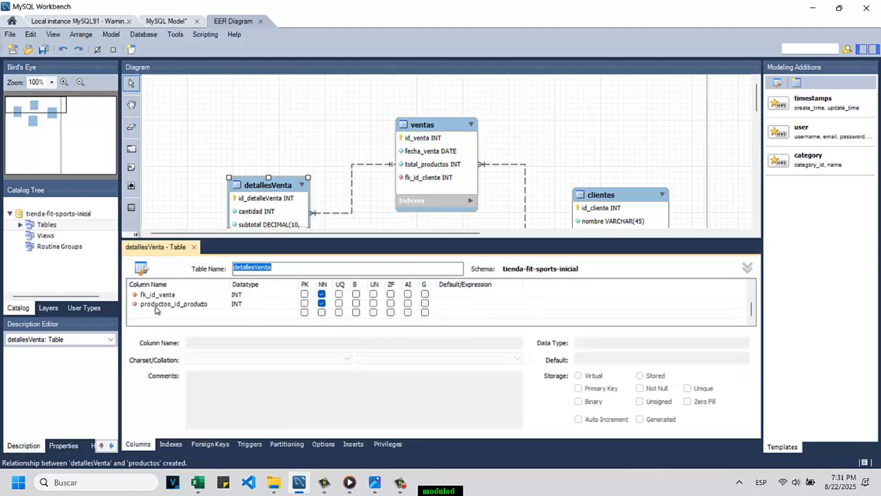
{"action": "left_click", "coordinate": [159, 304]}
{"action": "left_click", "coordinate": [159, 304]}
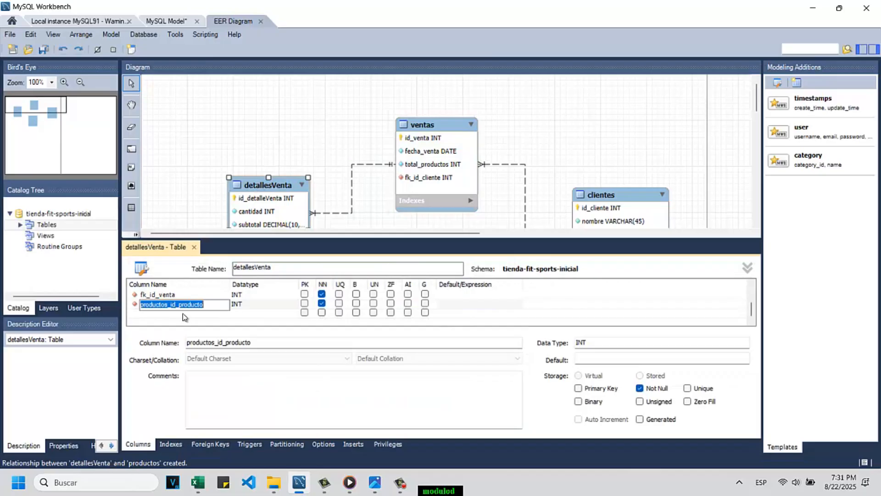
{"action": "left_click", "coordinate": [172, 306]}
{"action": "left_click_drag", "start_coordinate": [169, 305], "coordinate": [128, 310]}
{"action": "type", "text": "fk"}
{"action": "left_click", "coordinate": [194, 248]}
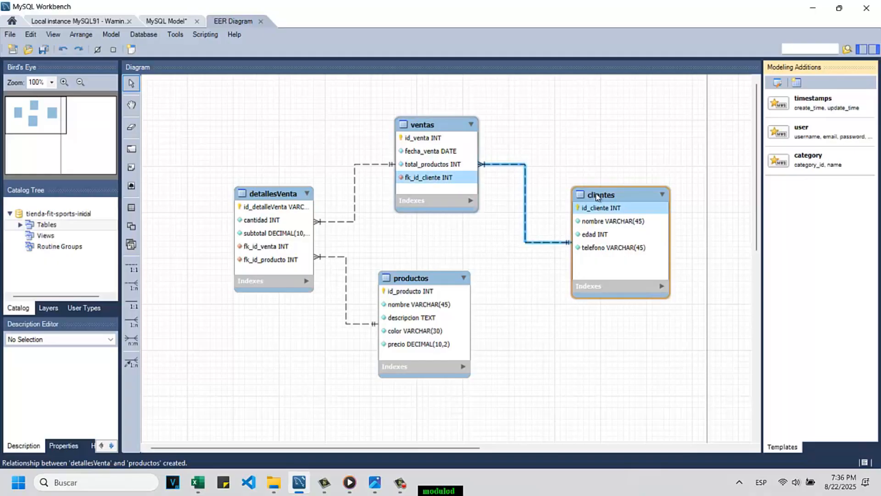
Step: Shift the clientes table slightly closer to ventas and expand the Tables node of tienda-fit-sports-inicial in the catalog tree
{"action": "left_click_drag", "start_coordinate": [596, 197], "coordinate": [575, 204]}
{"action": "left_click", "coordinate": [436, 374]}
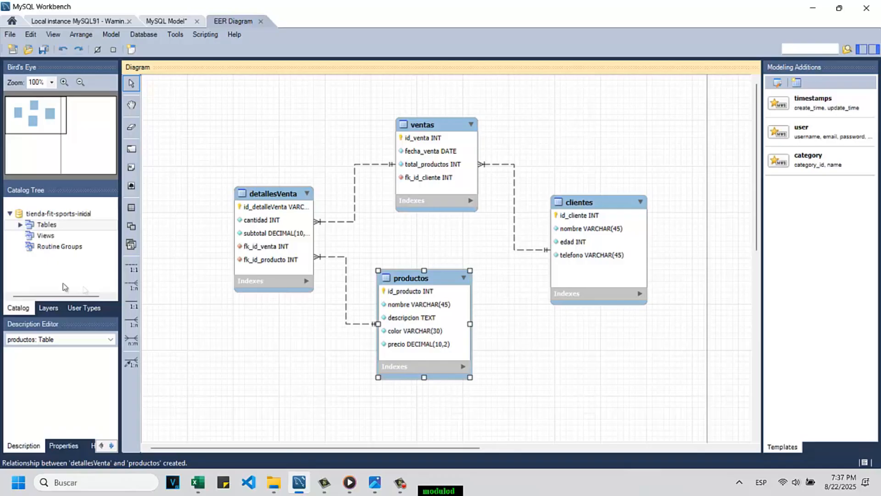
{"action": "left_click", "coordinate": [22, 226]}
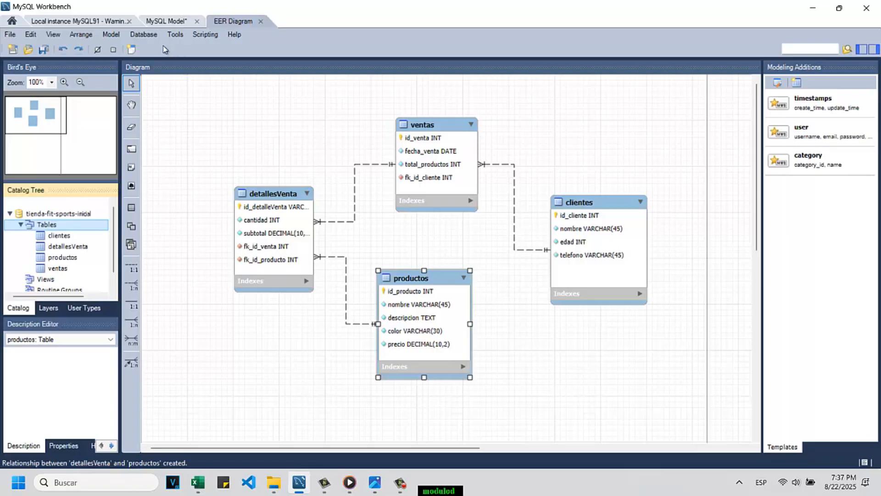
Step: Set up Forward Engineer through the stored connection Local instance MySQL91, enter the server password, and export only MySQL table objects
{"action": "left_click", "coordinate": [144, 35]}
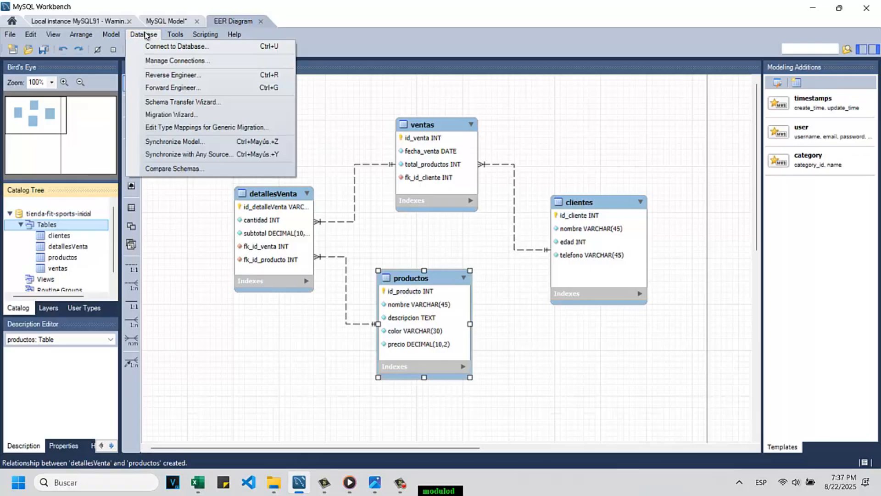
{"action": "left_click", "coordinate": [157, 94]}
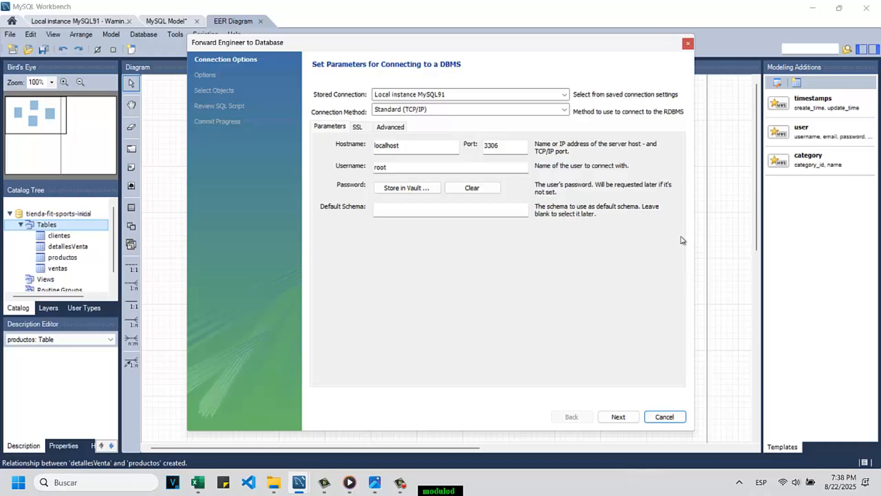
{"action": "left_click", "coordinate": [630, 419]}
{"action": "left_click", "coordinate": [632, 420]}
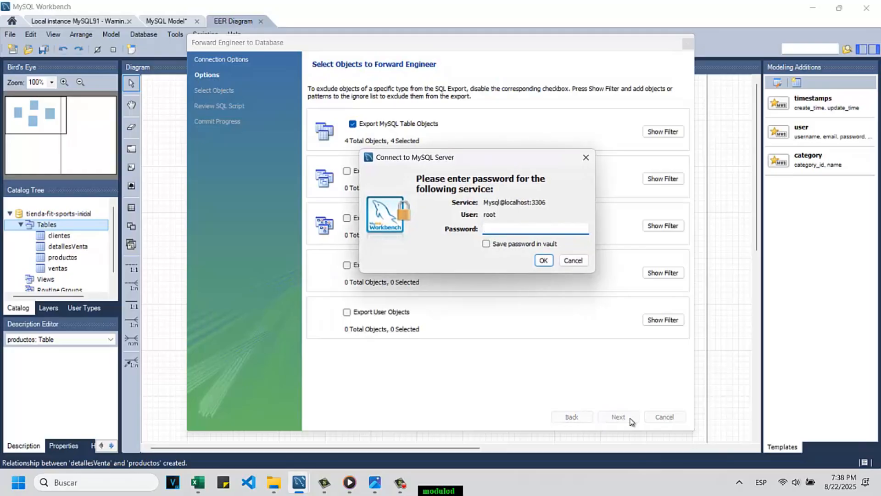
{"action": "type", "text": "****"}
{"action": "key", "text": "Return"}
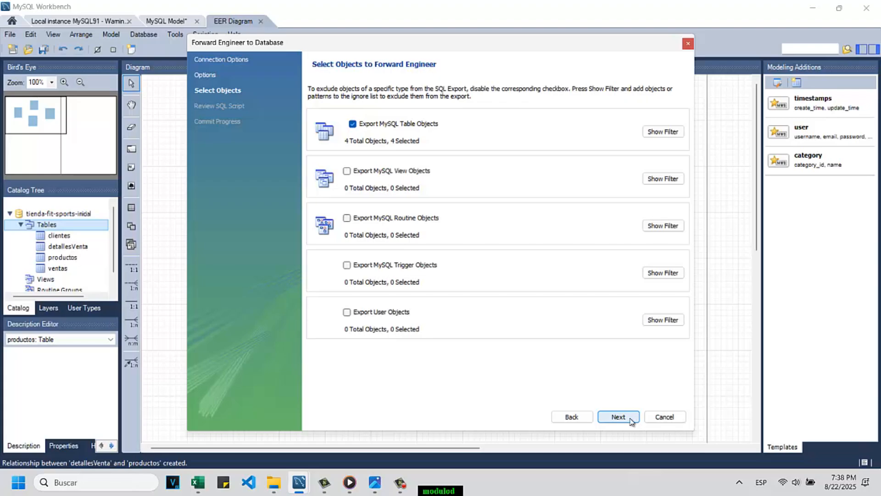
{"action": "left_click", "coordinate": [618, 416]}
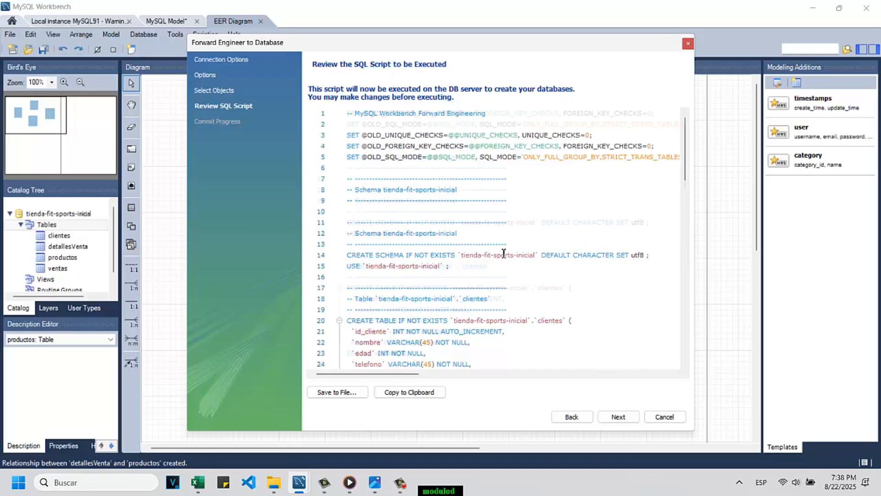
Step: Review the generated SQL script's CREATE TABLE statements, execute it on the server, and close the Forward Engineer wizard
{"action": "scroll", "coordinate": [504, 253], "scroll_direction": "down", "scroll_amount": 5}
{"action": "left_click", "coordinate": [374, 157]}
{"action": "left_click_drag", "start_coordinate": [374, 157], "coordinate": [413, 202]}
{"action": "left_click", "coordinate": [390, 158]}
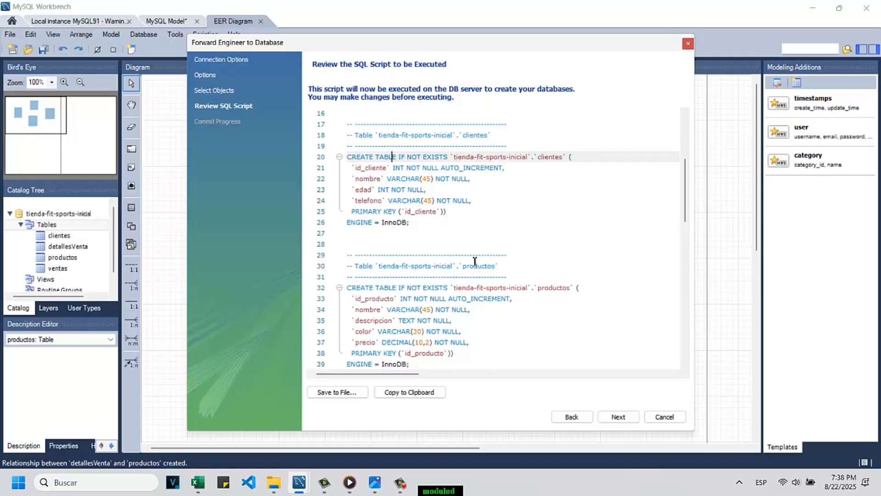
{"action": "scroll", "coordinate": [531, 290], "scroll_direction": "down", "scroll_amount": 5}
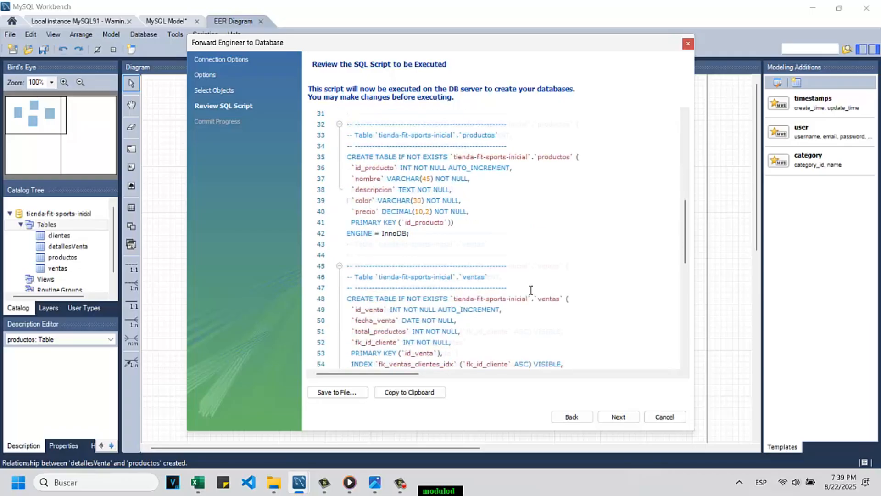
{"action": "scroll", "coordinate": [531, 290], "scroll_direction": "down", "scroll_amount": 4}
{"action": "scroll", "coordinate": [534, 268], "scroll_direction": "up", "scroll_amount": 7}
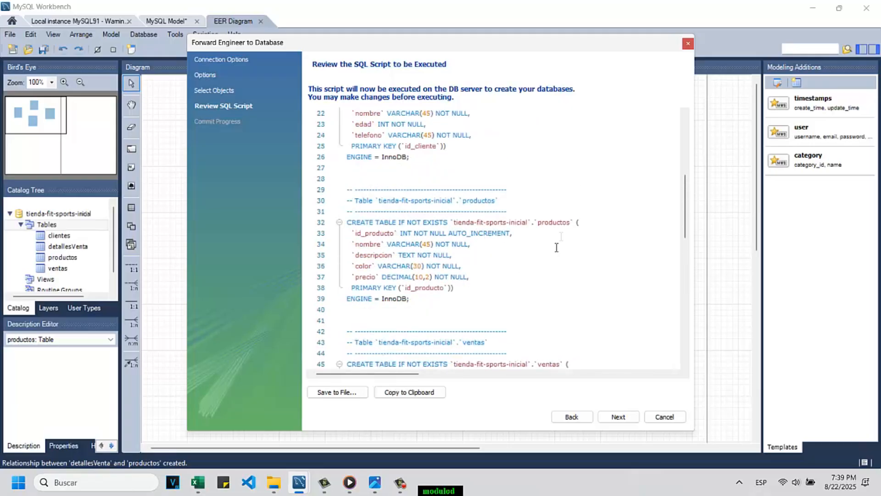
{"action": "scroll", "coordinate": [448, 273], "scroll_direction": "down", "scroll_amount": 8}
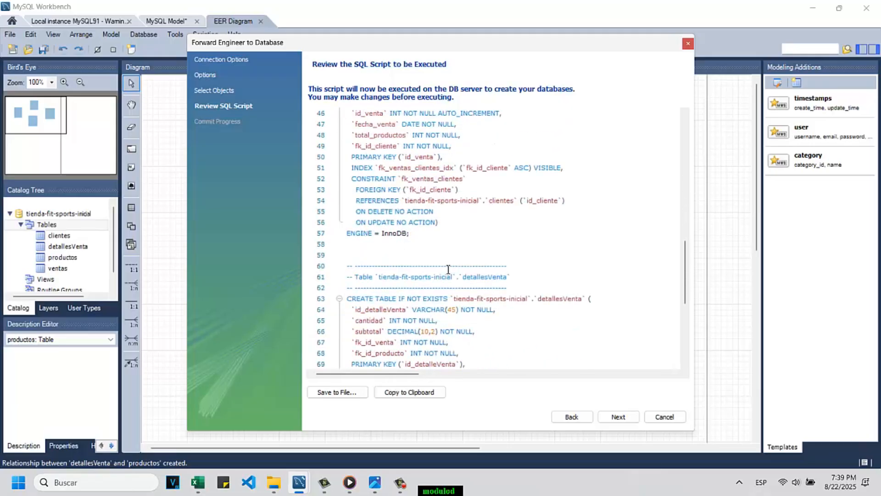
{"action": "scroll", "coordinate": [448, 269], "scroll_direction": "down", "scroll_amount": 7}
{"action": "left_click", "coordinate": [620, 415]}
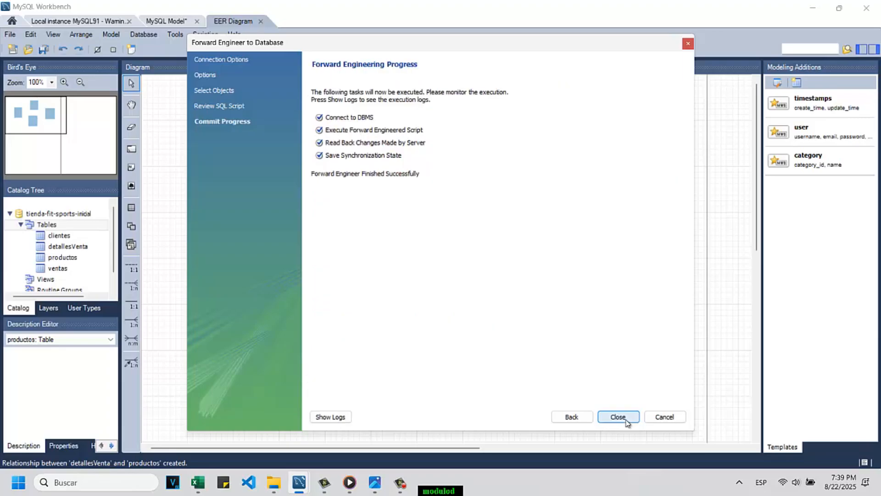
{"action": "left_click", "coordinate": [618, 417]}
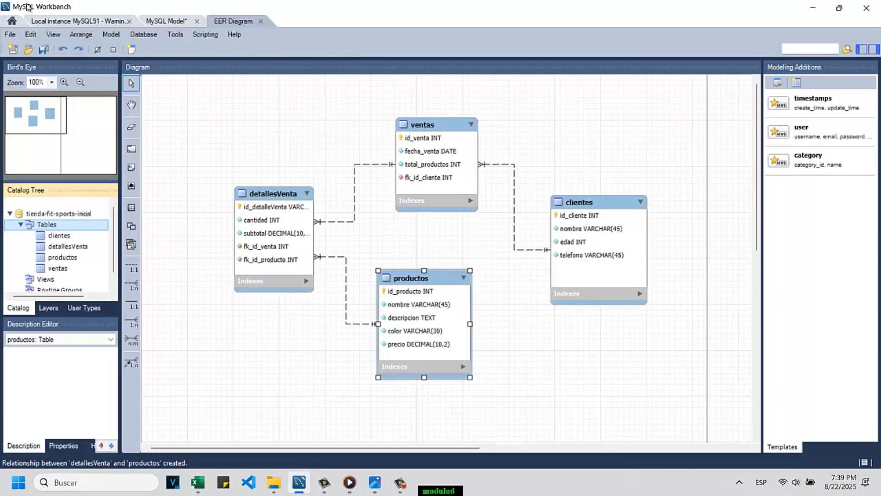
Step: Return to the home screen's MySQL connections and open a new session on Local instance MySQL91
{"action": "left_click", "coordinate": [46, 21]}
{"action": "left_click", "coordinate": [12, 22]}
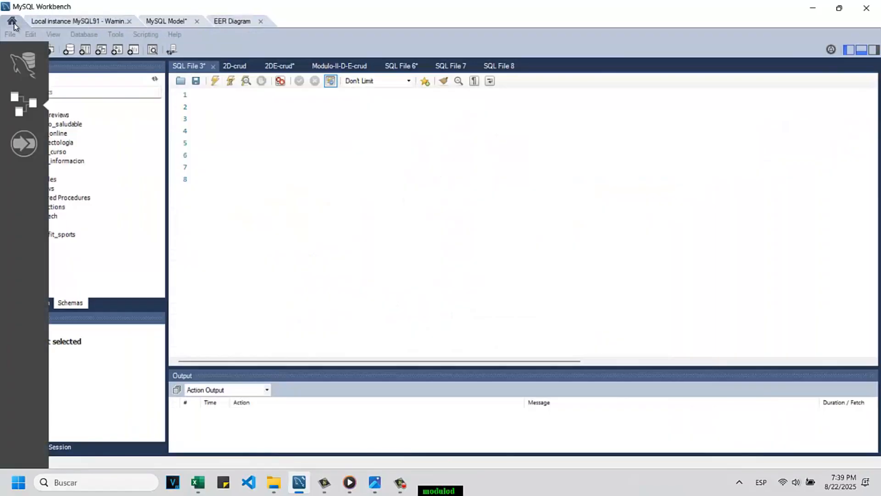
{"action": "left_click", "coordinate": [23, 64]}
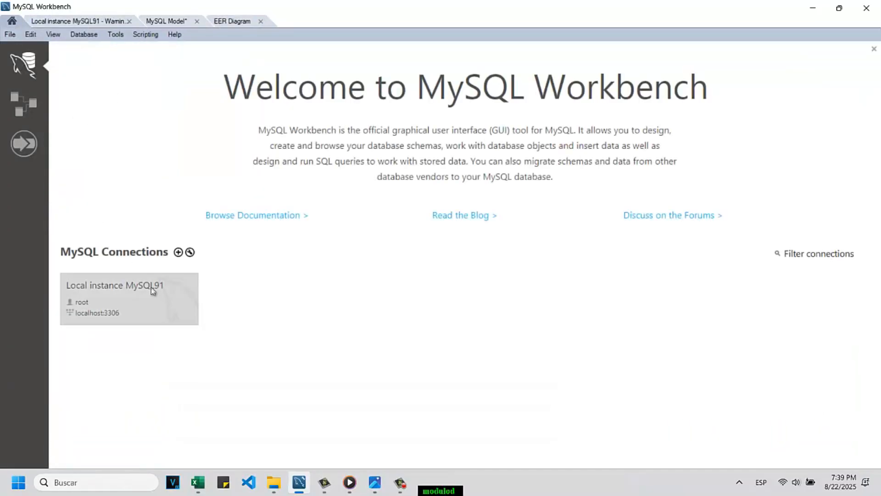
{"action": "left_click", "coordinate": [124, 281]}
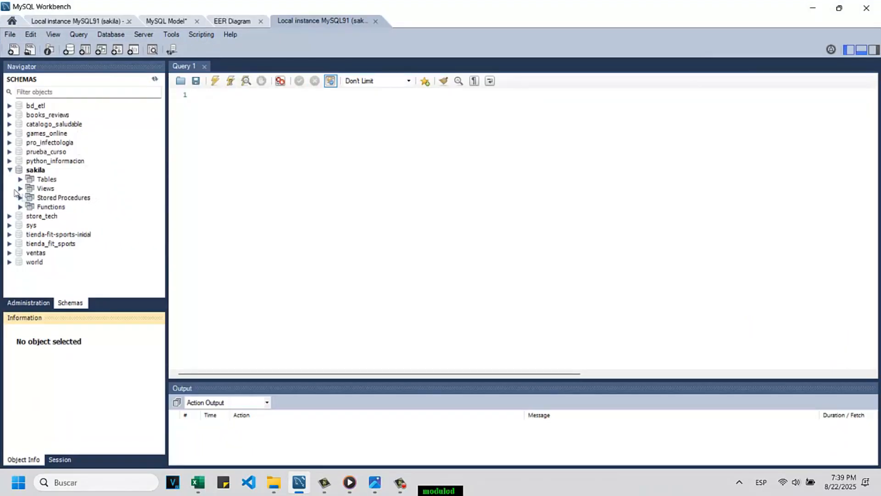
Step: Collapse sakila, inspect the tables of the tienda-fit-sports-inicial schema, query all rows of clientes, and collapse the schema again
{"action": "left_click", "coordinate": [10, 170]}
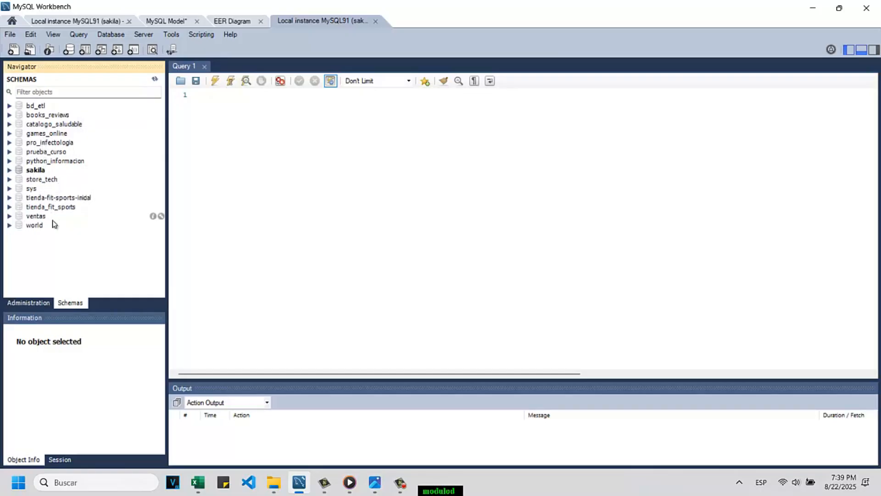
{"action": "left_click", "coordinate": [9, 198]}
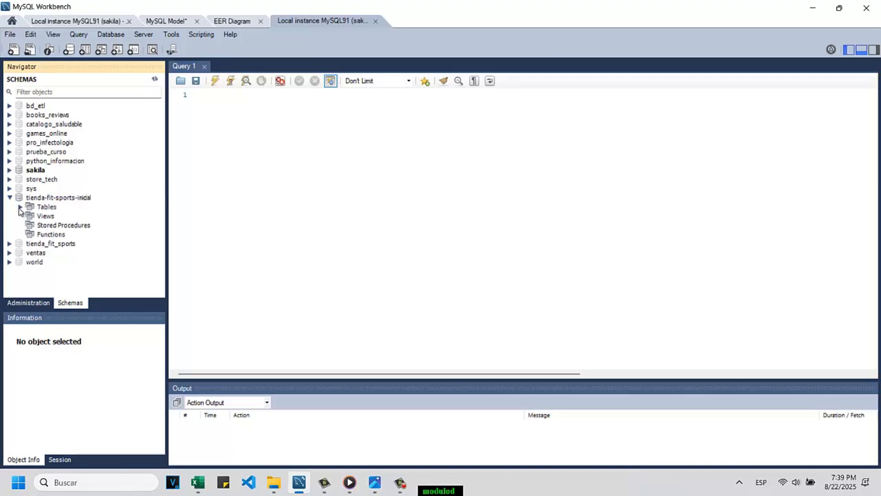
{"action": "left_click", "coordinate": [20, 207]}
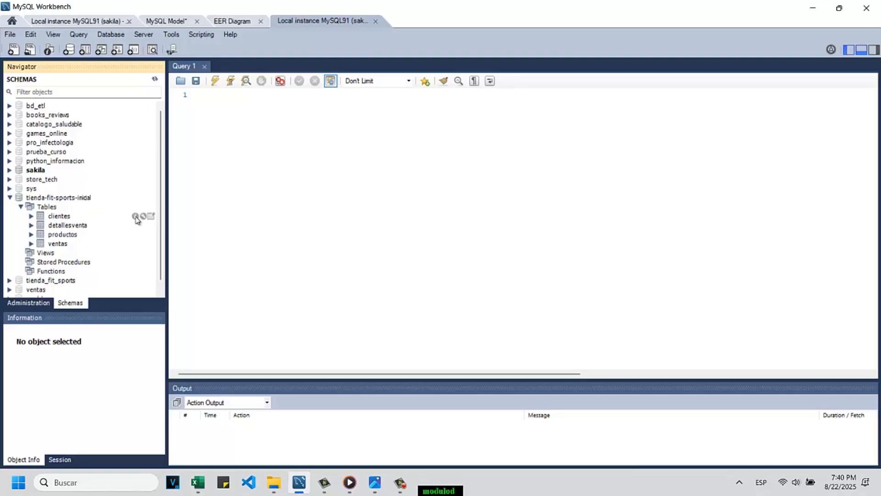
{"action": "left_click", "coordinate": [151, 217]}
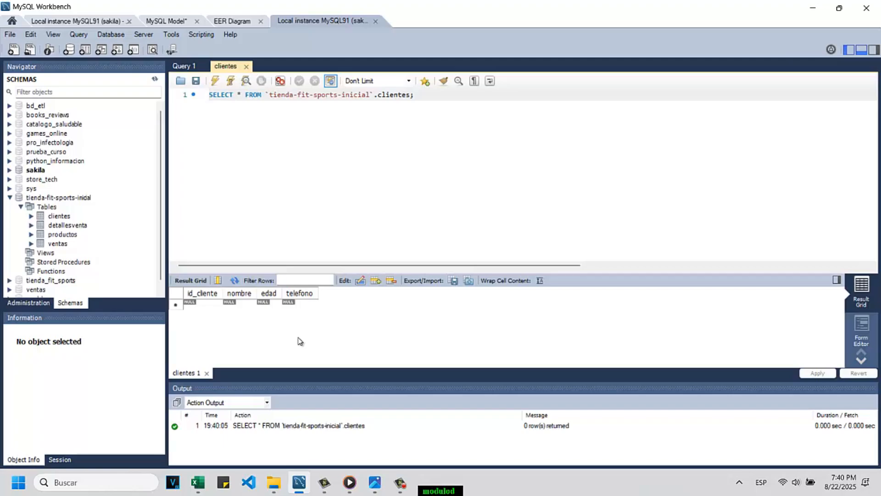
{"action": "left_click", "coordinate": [9, 198]}
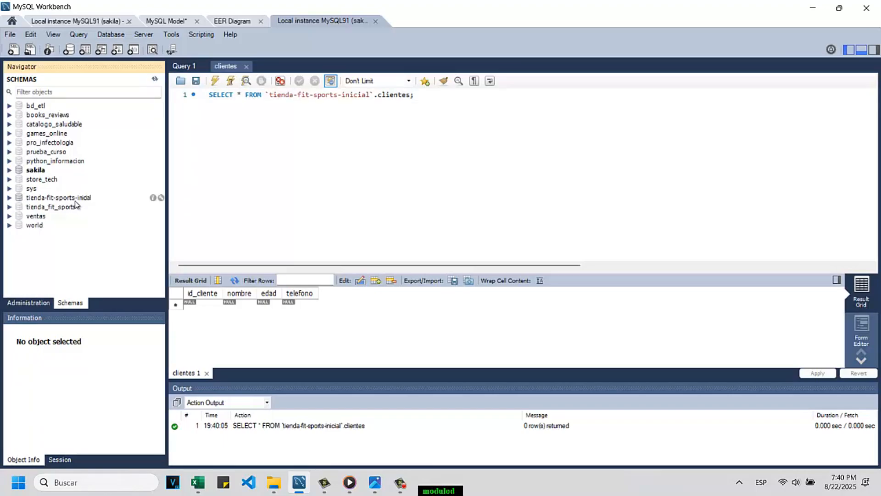